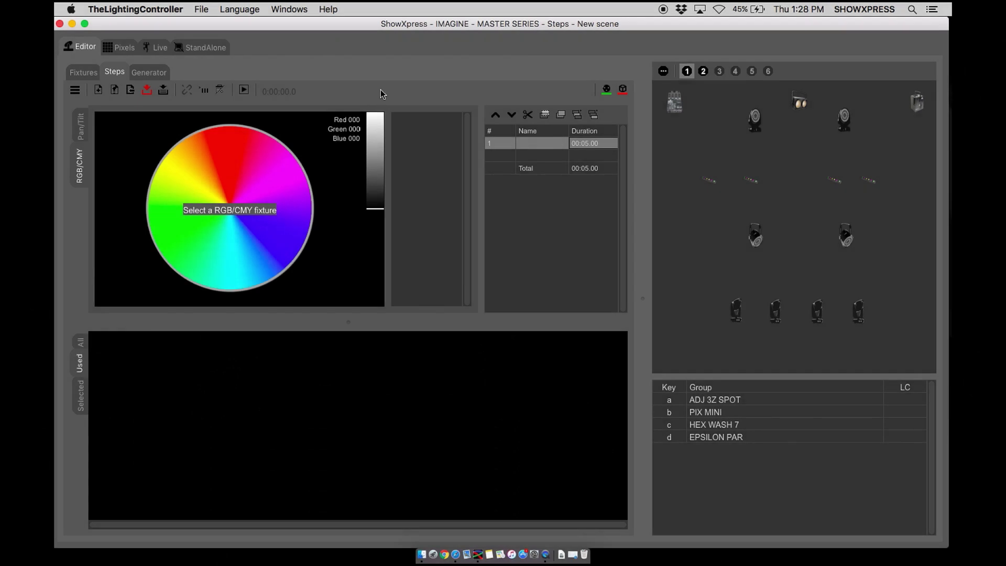
# Select both EPSILON TRI 6 fixtures and raise their red and dimmer channels to 255
pyautogui.moveTo(726, 217); pyautogui.dragTo(872, 275)
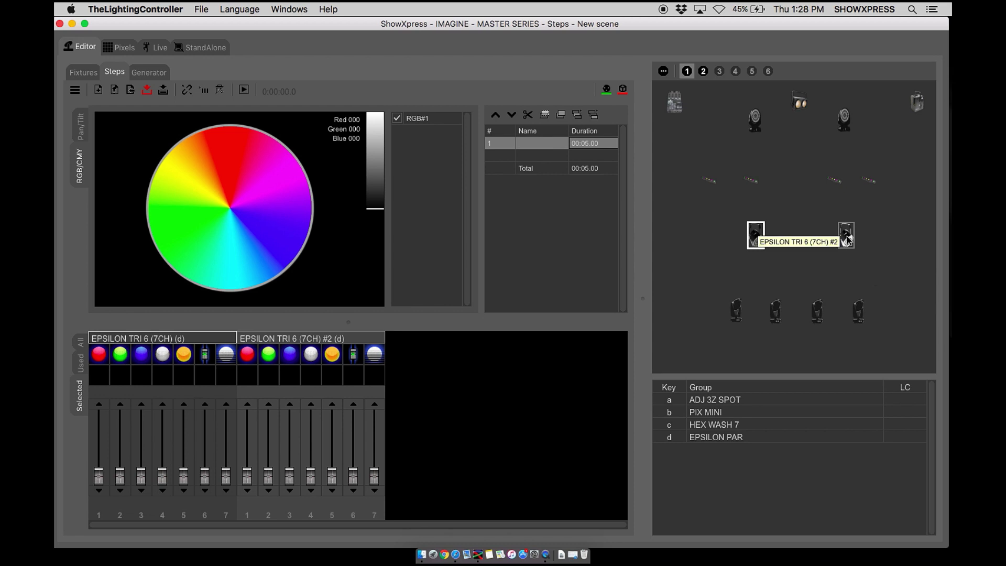
pyautogui.rightClick(189, 378)
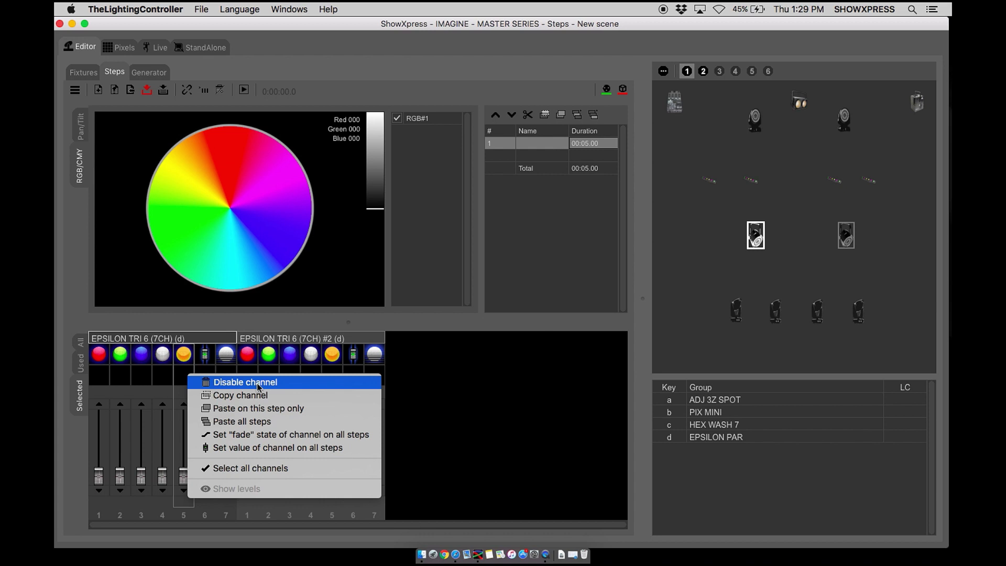
pyautogui.click(586, 148)
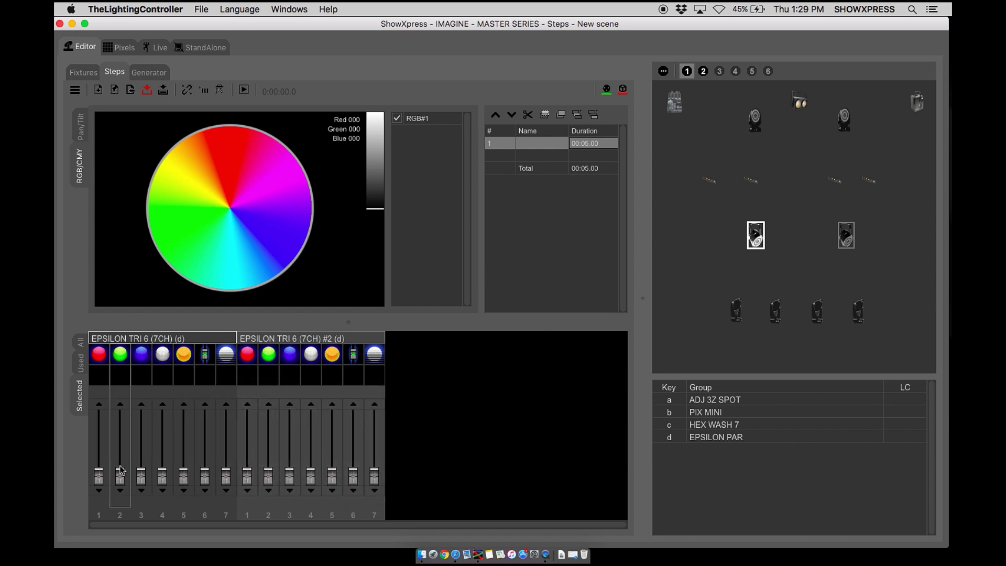
pyautogui.moveTo(98, 477); pyautogui.dragTo(103, 414)
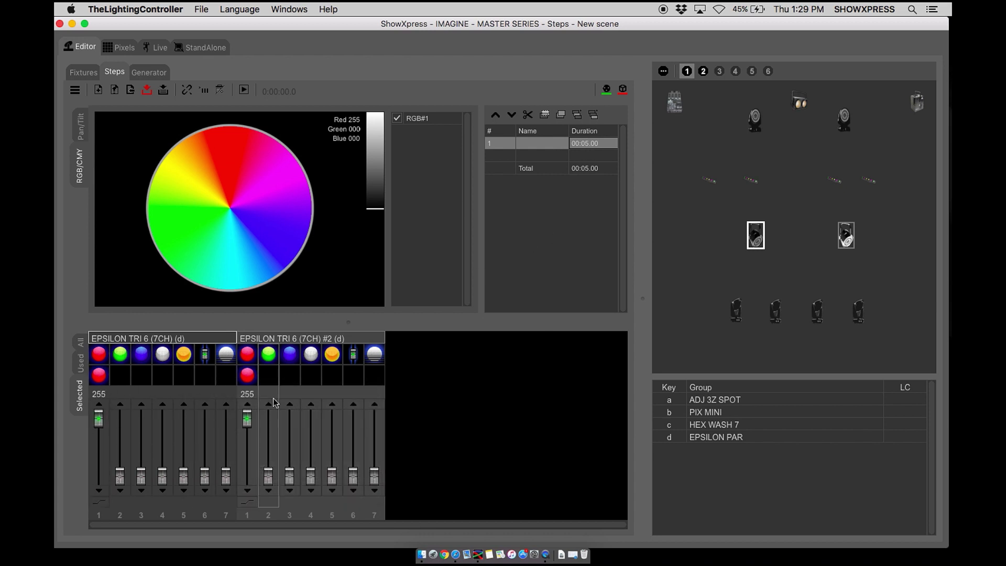
pyautogui.click(113, 377)
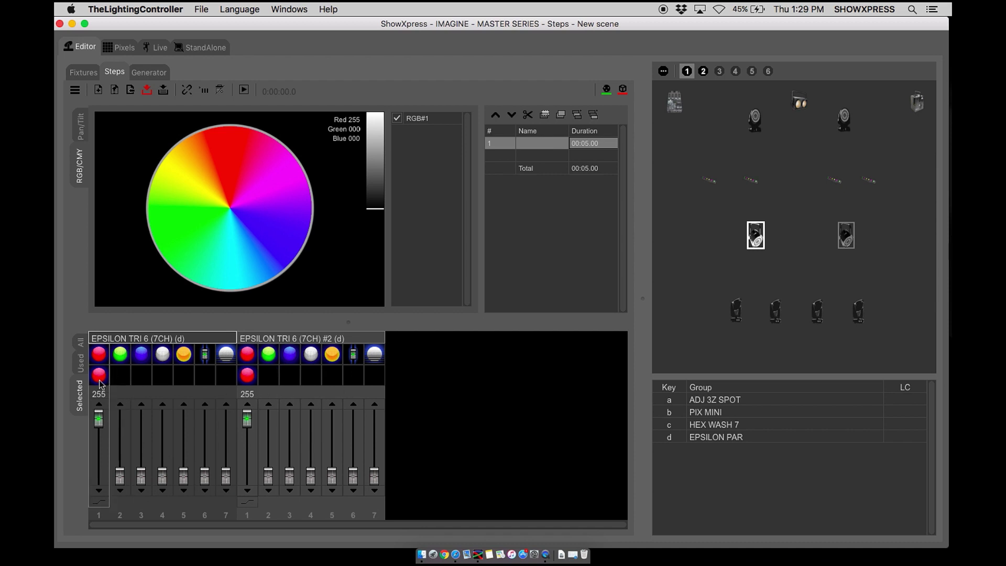
pyautogui.moveTo(205, 477); pyautogui.dragTo(210, 452)
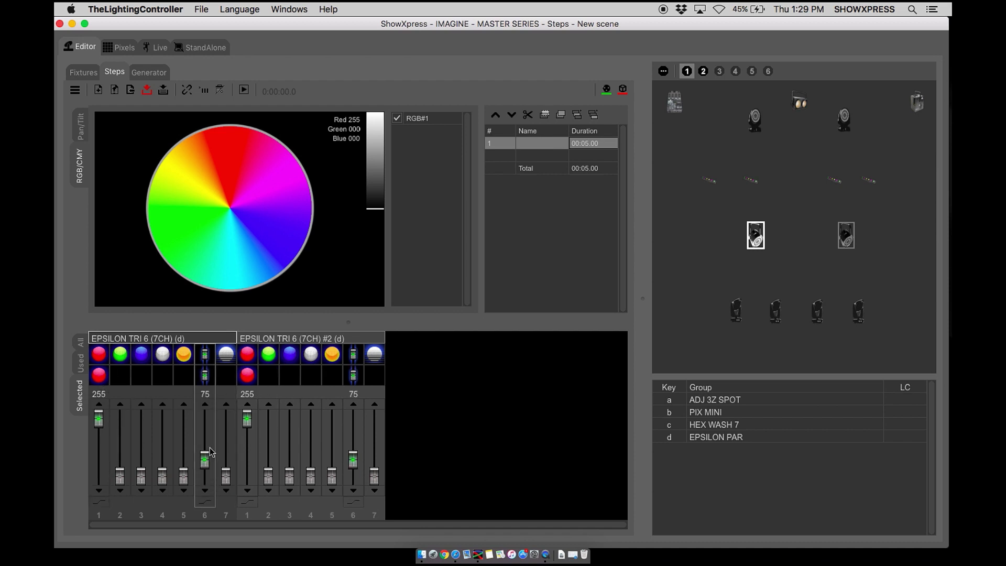
# Disable the red channel and raise the blue channel to 255 on both EPSILON TRI 6 fixtures
pyautogui.rightClick(101, 378)
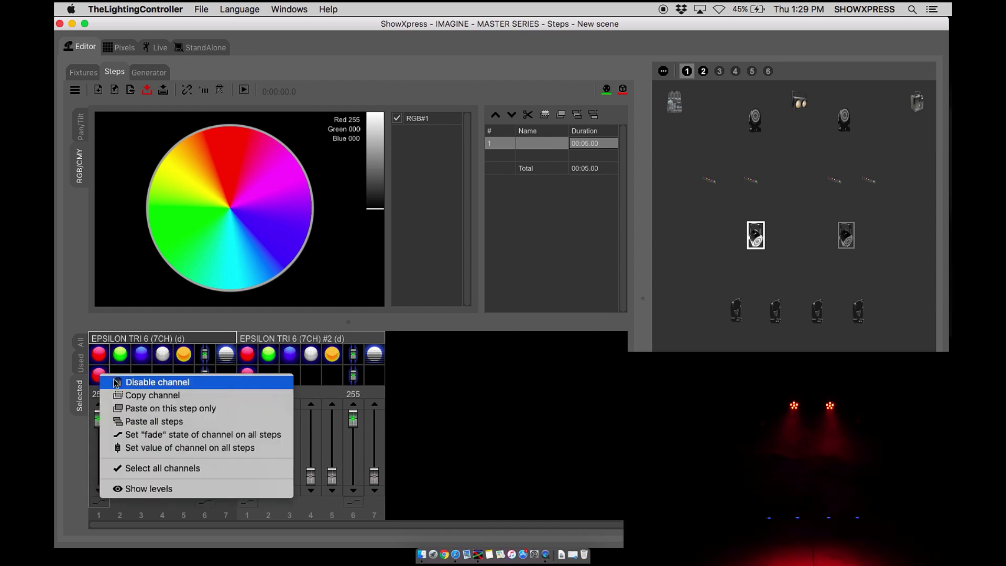
pyautogui.click(117, 383)
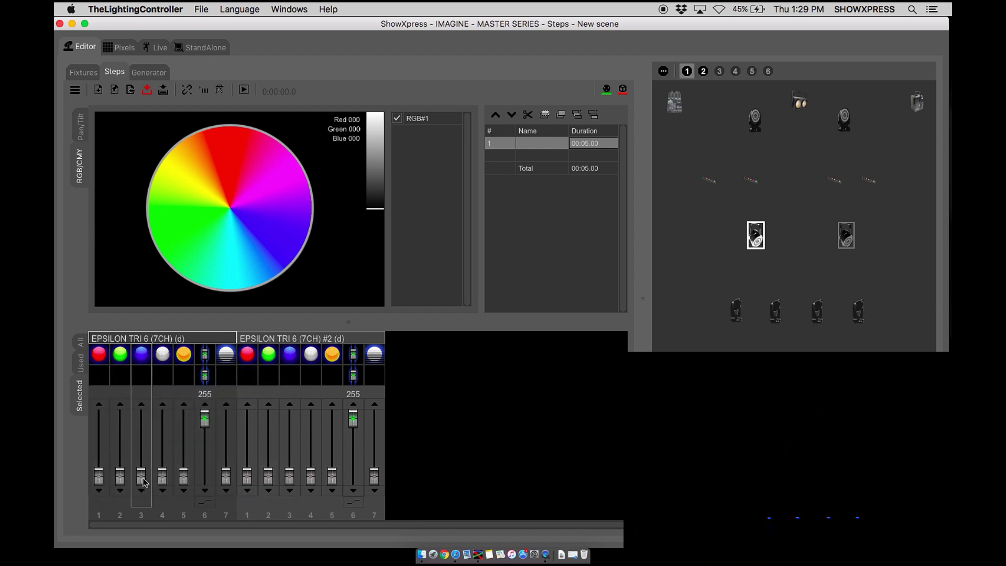
pyautogui.moveTo(141, 477); pyautogui.dragTo(149, 396)
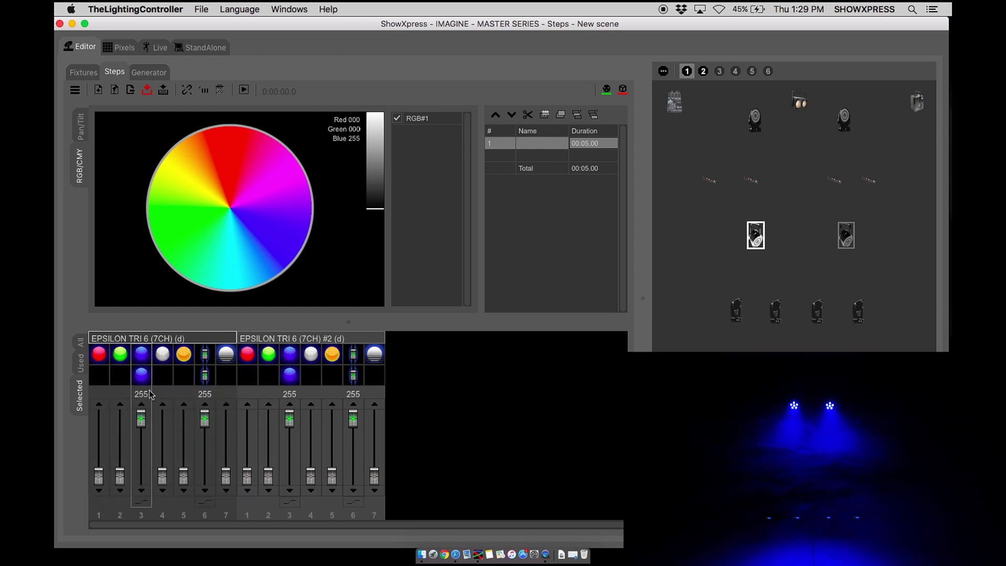
# Disable the blue channel and raise the green channel to 255 on both EPSILON TRI 6 fixtures
pyautogui.rightClick(141, 376)
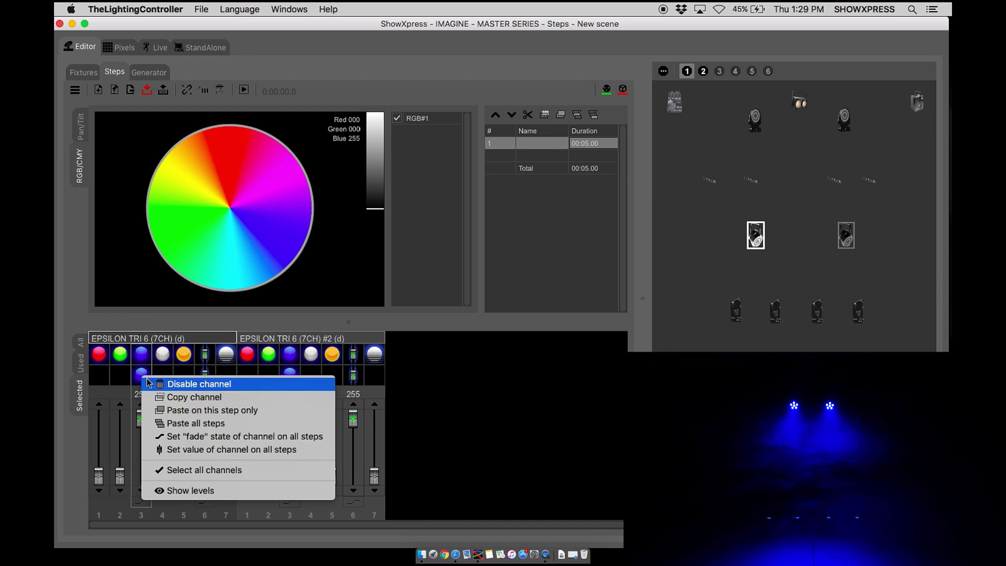
pyautogui.click(168, 380)
pyautogui.moveTo(121, 476); pyautogui.dragTo(130, 427)
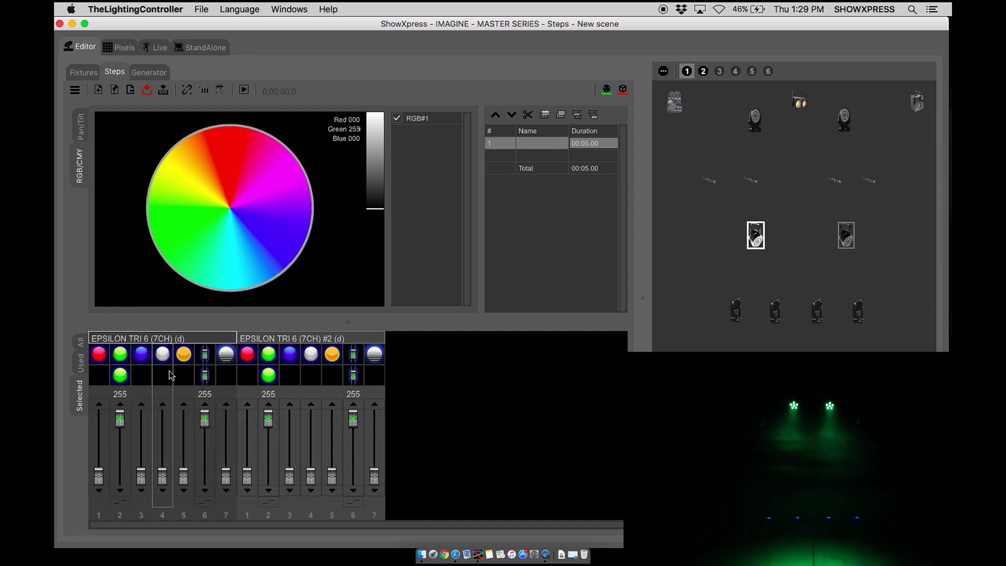
# Disable the green channel on both EPSILON TRI 6 fixtures
pyautogui.rightClick(126, 375)
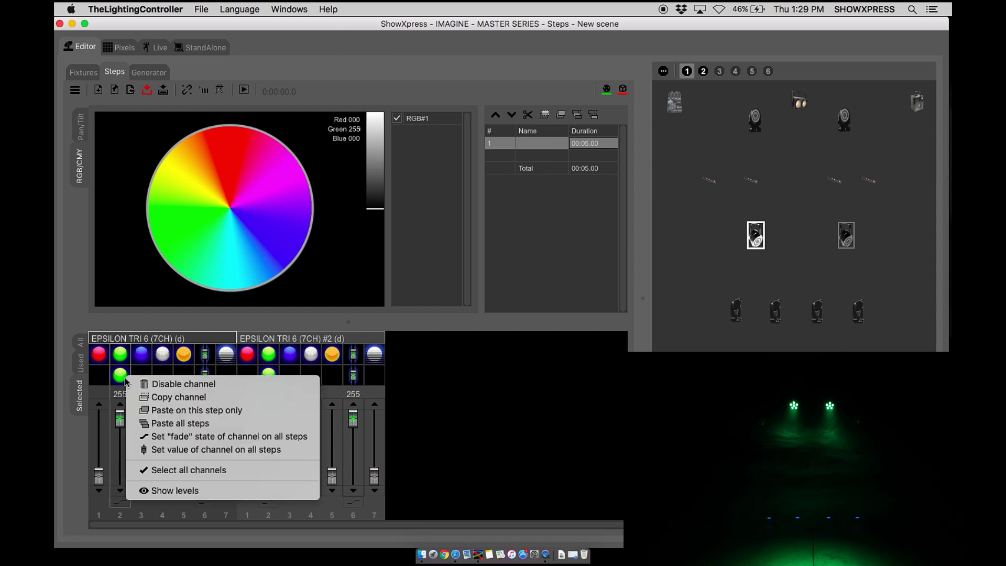
pyautogui.click(125, 378)
pyautogui.rightClick(123, 375)
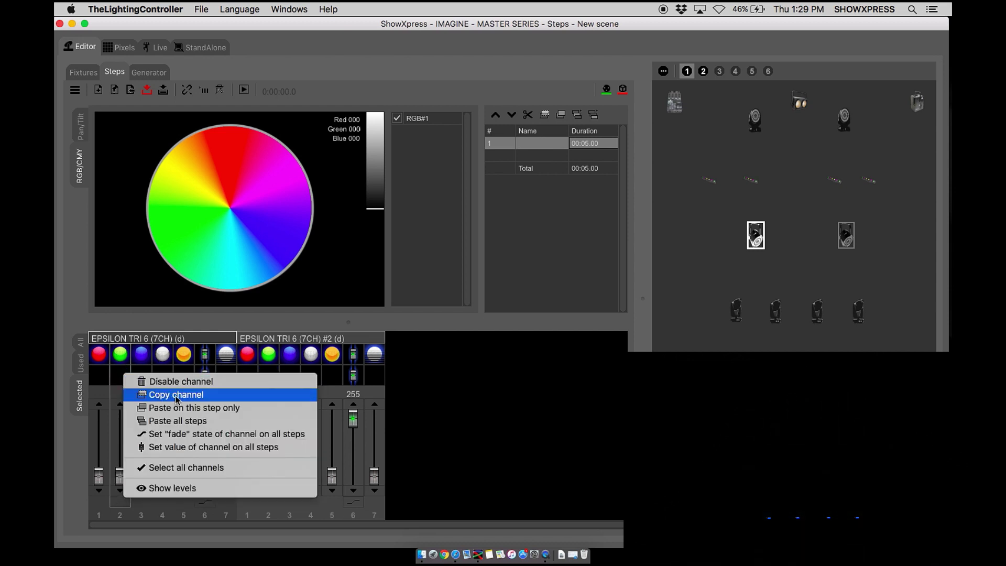
pyautogui.click(507, 253)
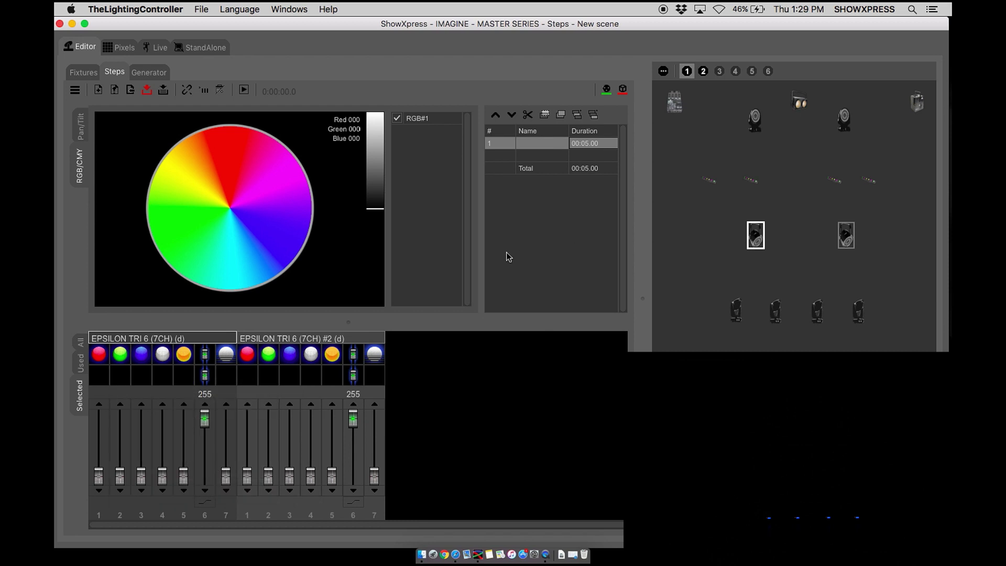
# Raise the red channel to 255 on both fixtures and view the channel copy and paste options
pyautogui.click(164, 429)
pyautogui.click(106, 384)
pyautogui.click(99, 403)
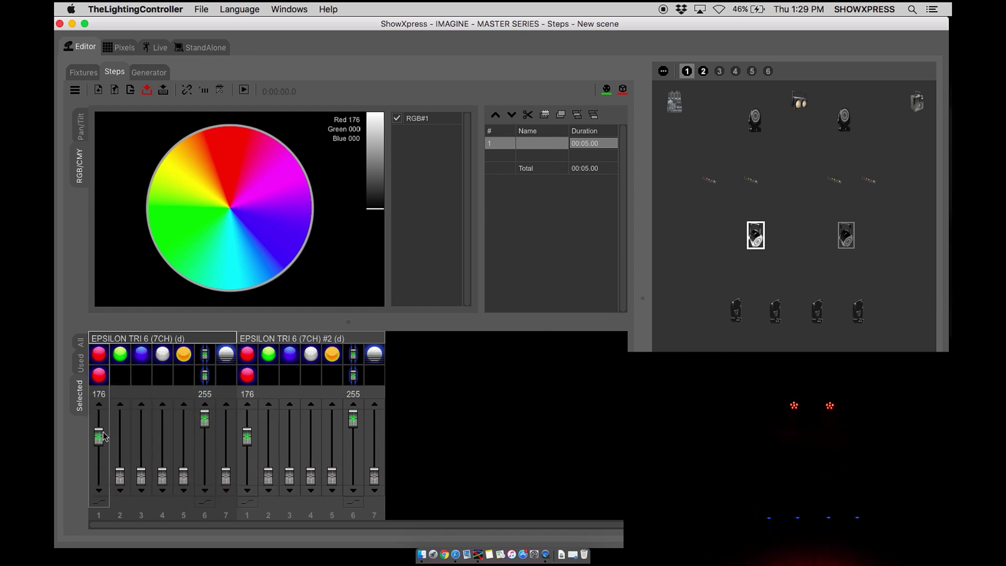
pyautogui.rightClick(102, 384)
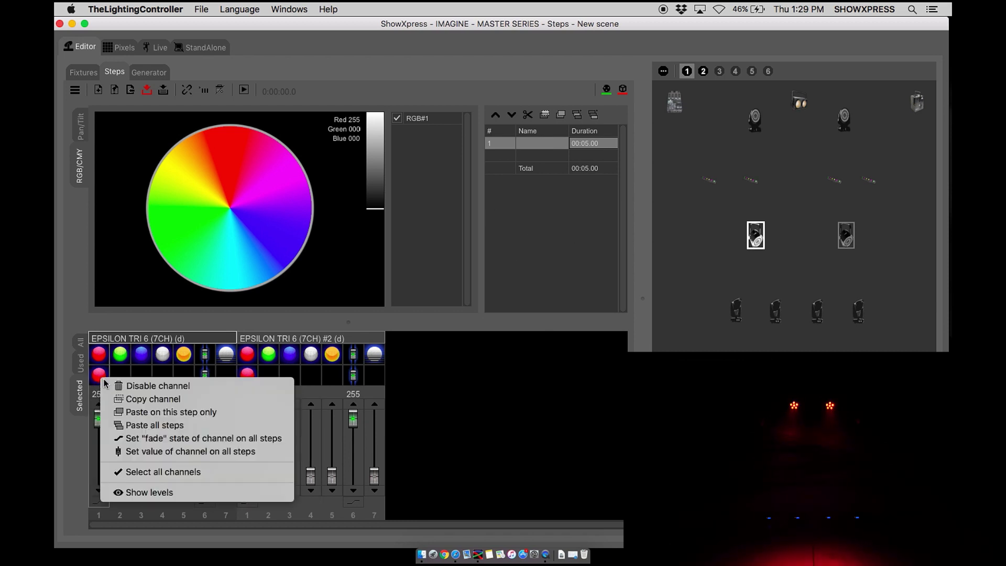
pyautogui.click(151, 393)
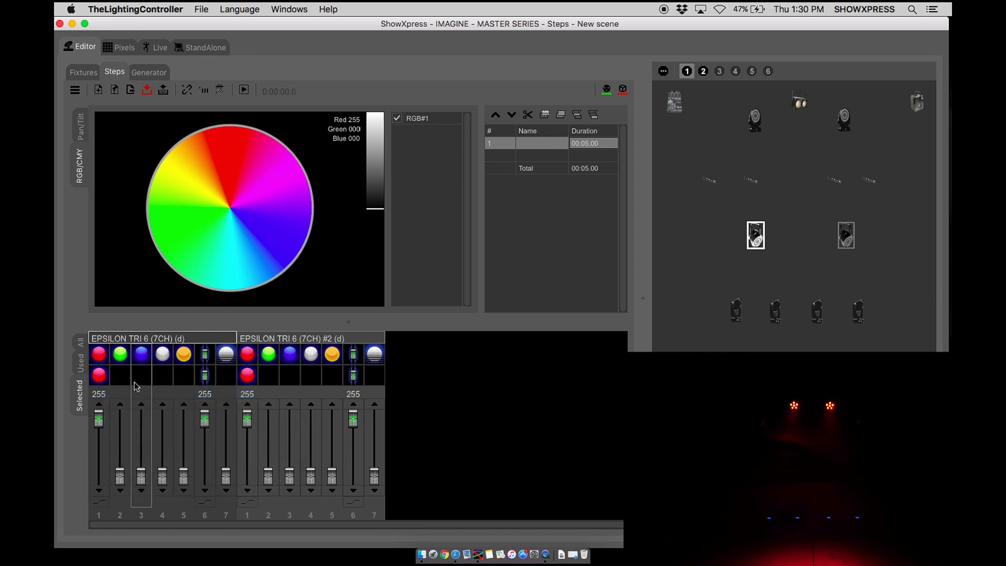
pyautogui.rightClick(118, 381)
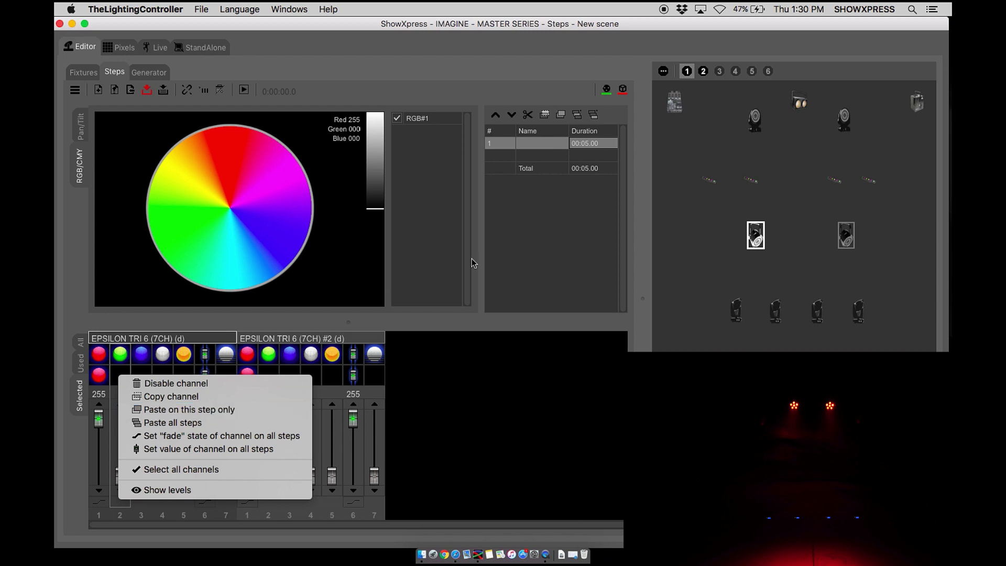
pyautogui.click(493, 257)
# Add two more steps to the scene, and set step 1 to red 0 and blue 255 on both fixtures
pyautogui.click(595, 115)
pyautogui.click(594, 116)
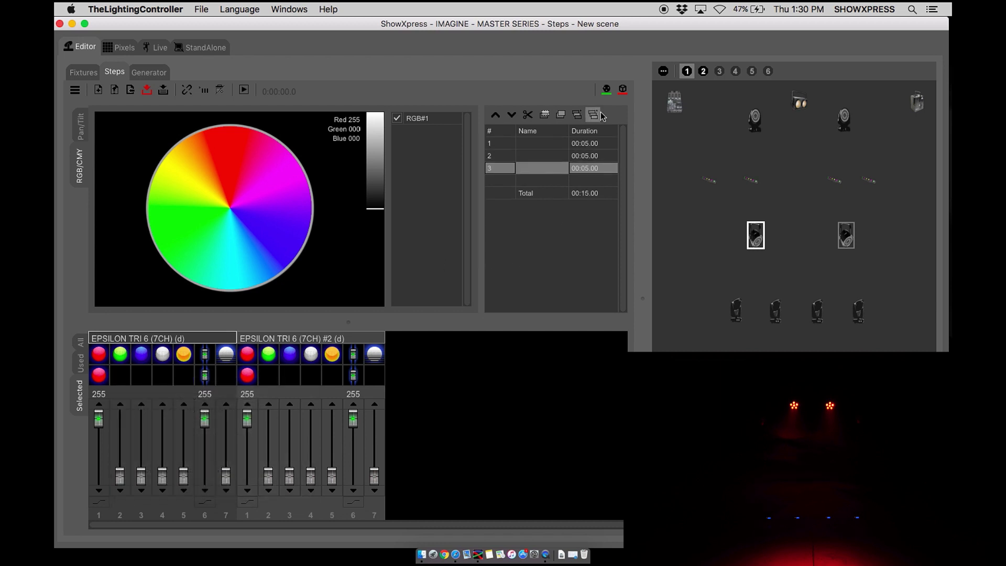
pyautogui.click(581, 143)
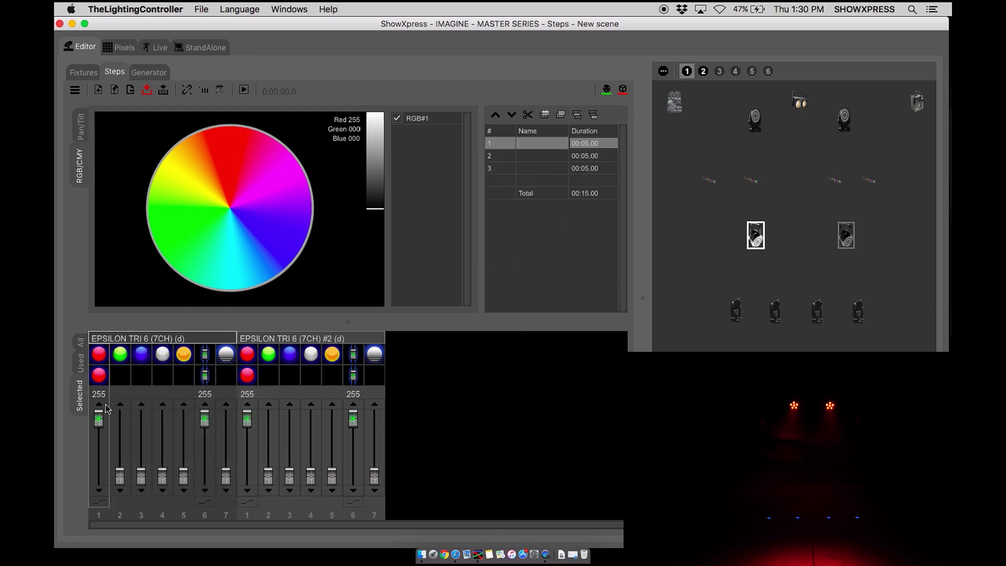
pyautogui.moveTo(100, 419); pyautogui.dragTo(104, 505)
pyautogui.moveTo(141, 476); pyautogui.dragTo(141, 416)
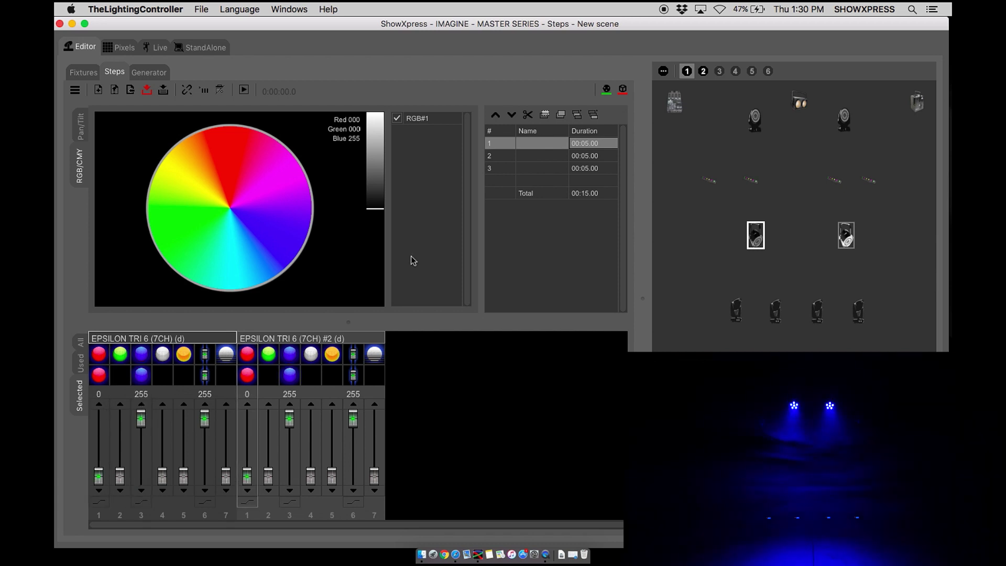
# Compare the channel values and light output of steps 2 and 3
pyautogui.click(591, 156)
pyautogui.click(587, 168)
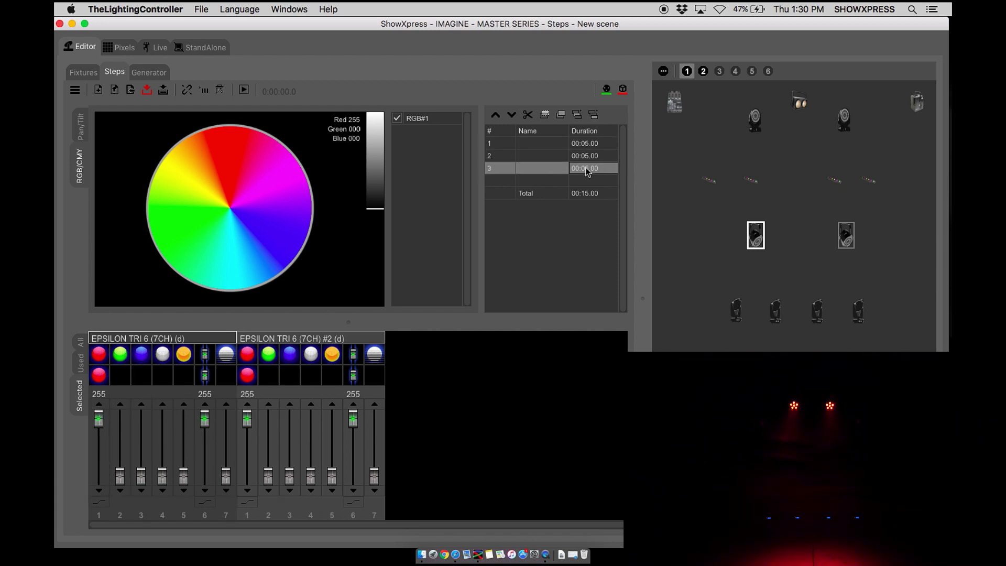
pyautogui.click(587, 157)
pyautogui.click(585, 168)
# Copy the first fixture's blue channel from step 1, paste it on step 3 only, and disable the red channel there
pyautogui.click(586, 143)
pyautogui.rightClick(142, 381)
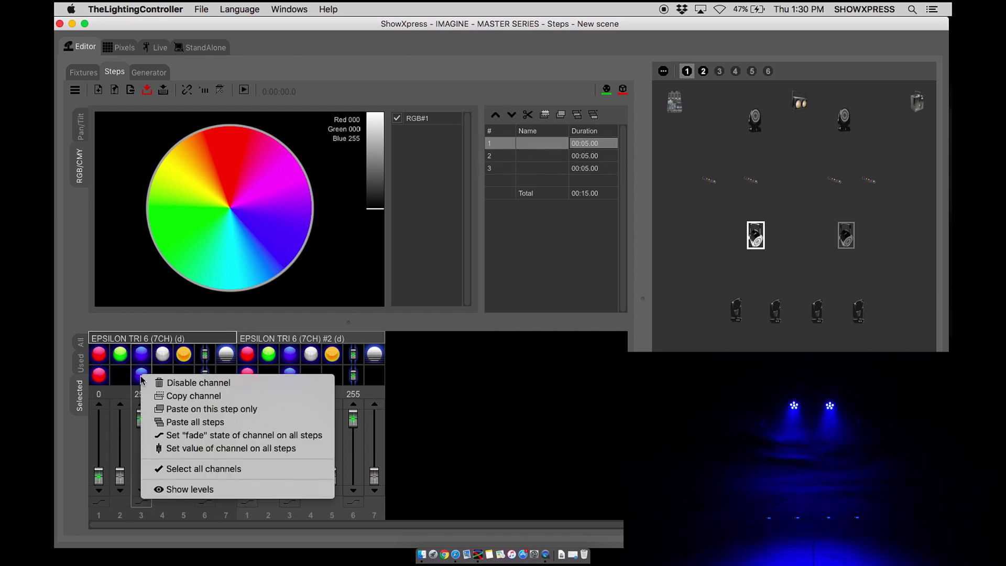
pyautogui.click(157, 397)
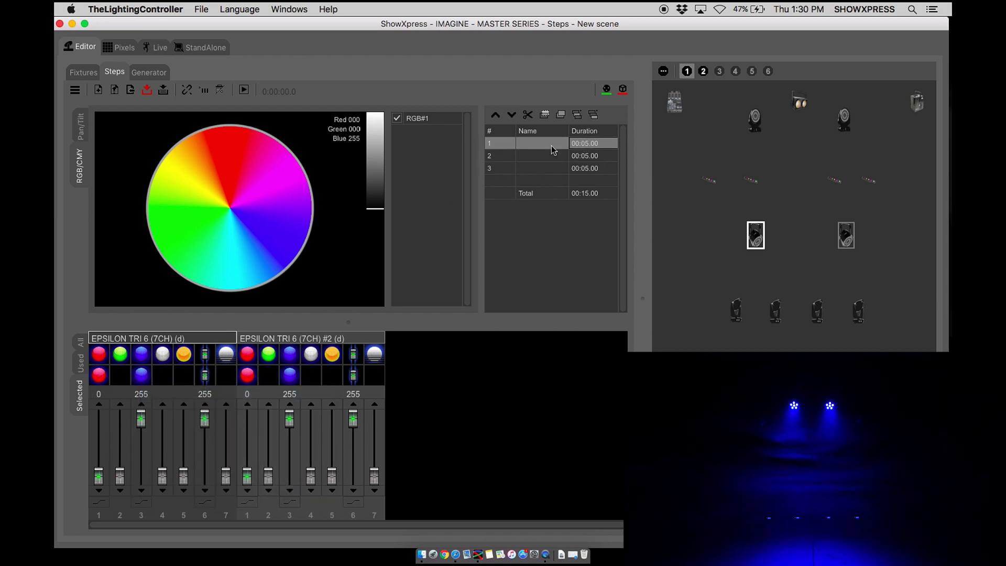
pyautogui.click(588, 169)
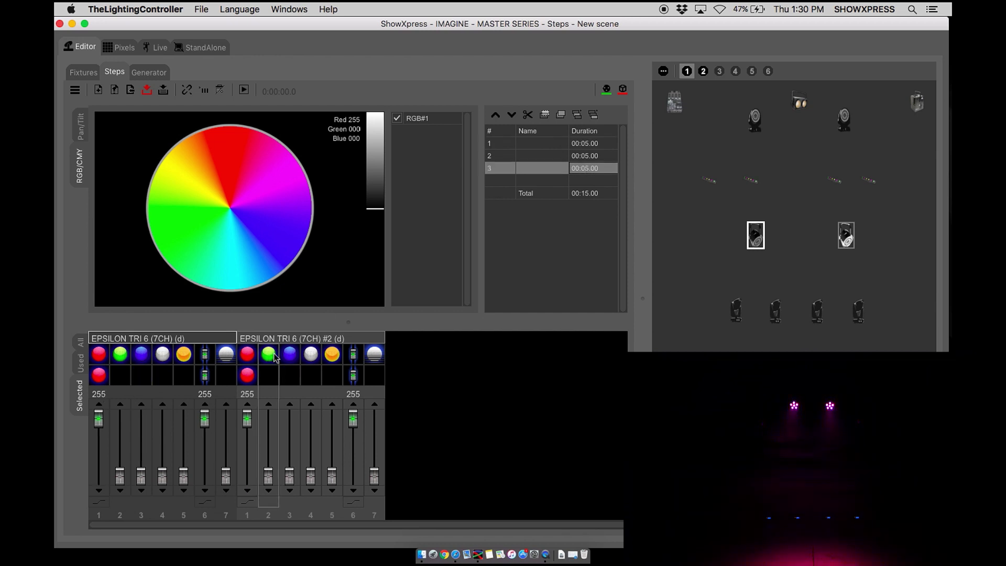
pyautogui.rightClick(151, 384)
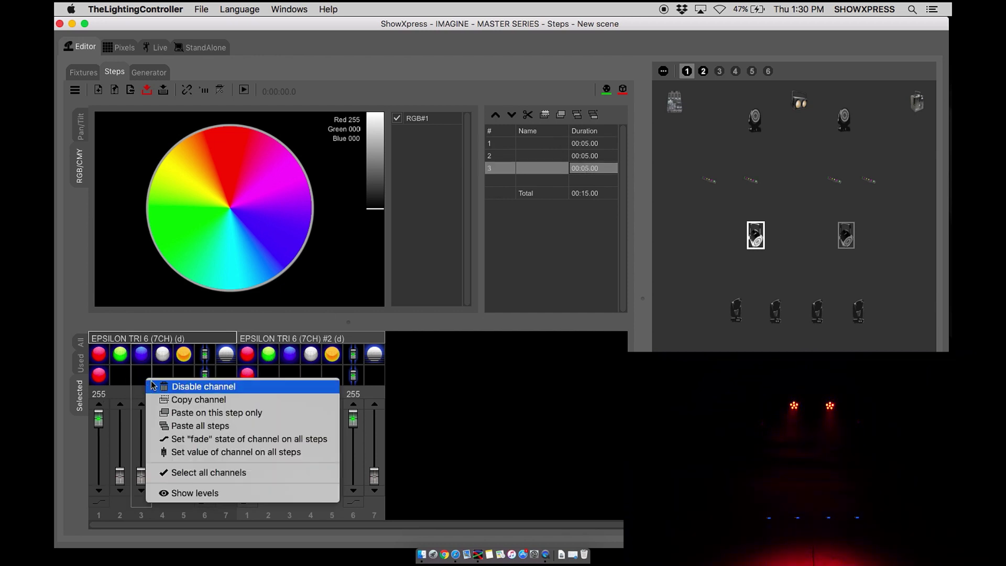
pyautogui.click(206, 414)
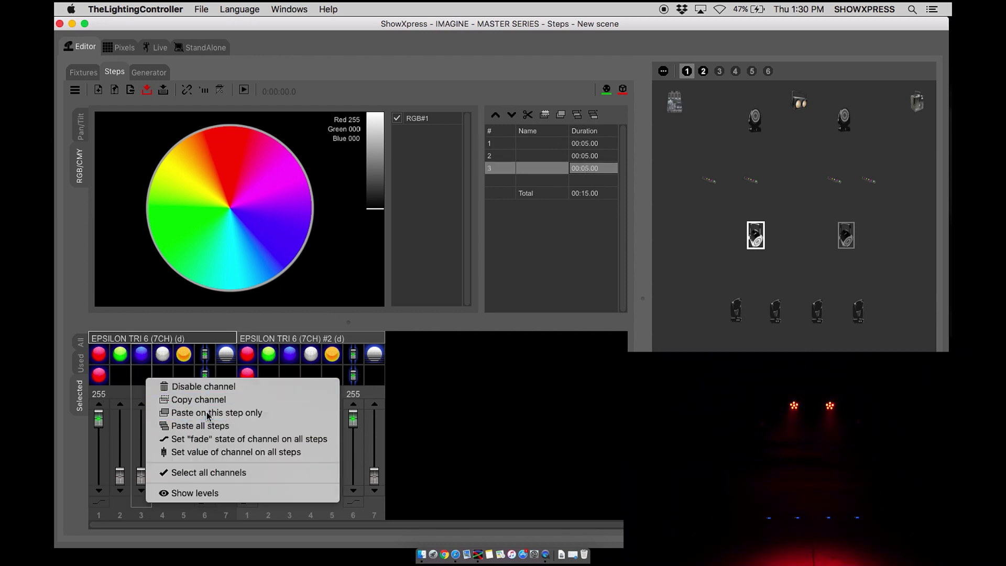
pyautogui.rightClick(105, 381)
pyautogui.click(111, 387)
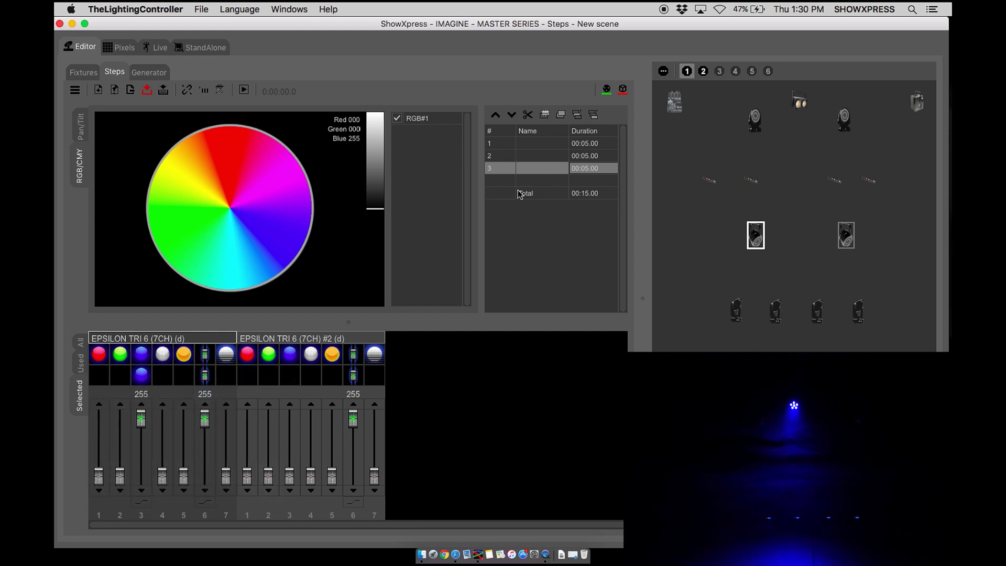
# Compare the light output of steps 1 and 2 and view the blue channel's options on step 1
pyautogui.click(588, 146)
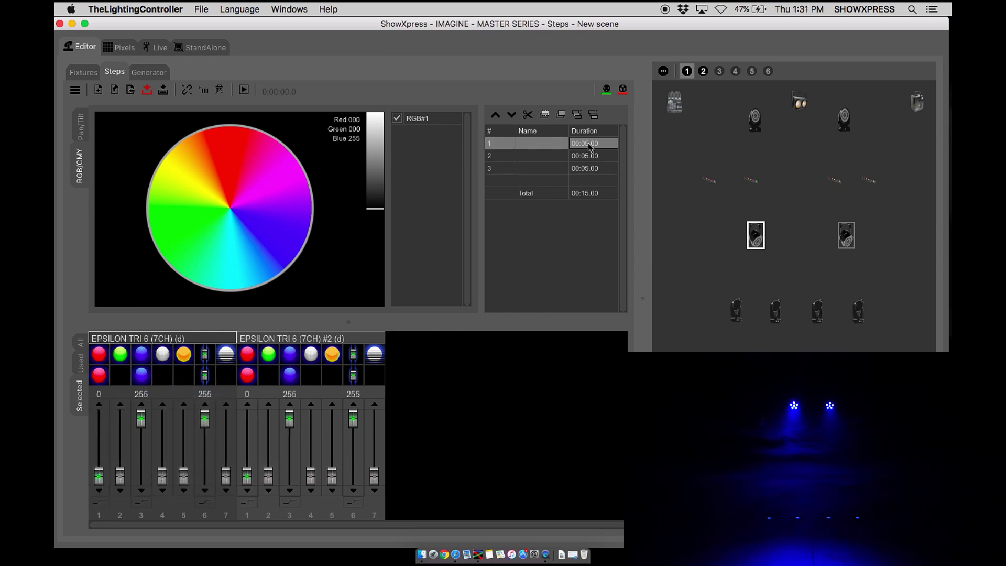
pyautogui.click(587, 157)
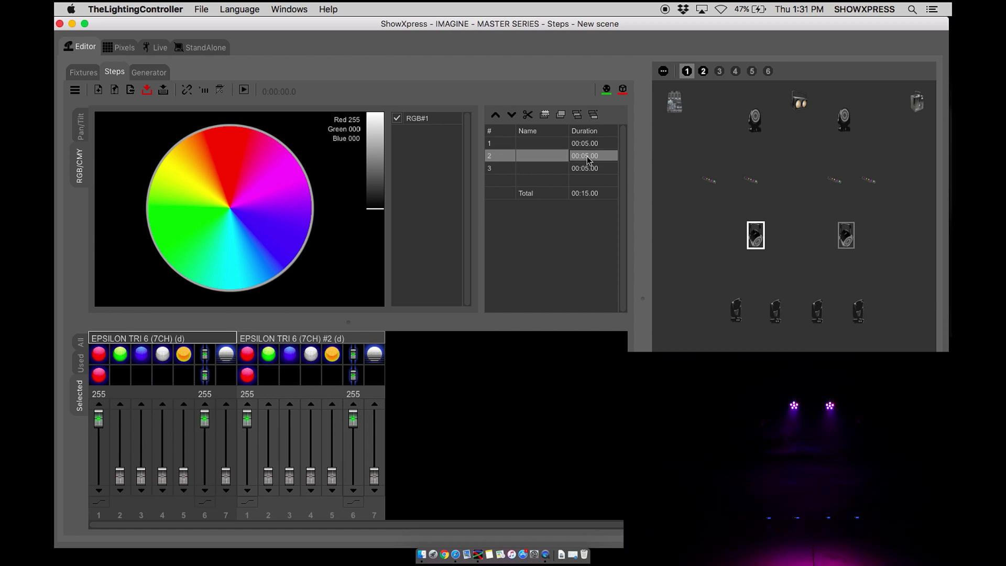
pyautogui.click(586, 147)
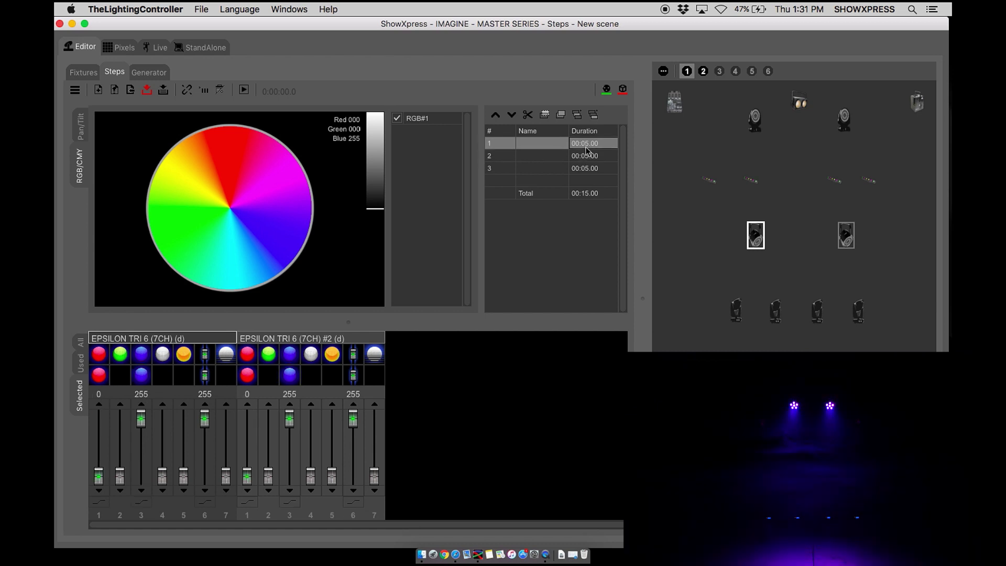
pyautogui.rightClick(142, 379)
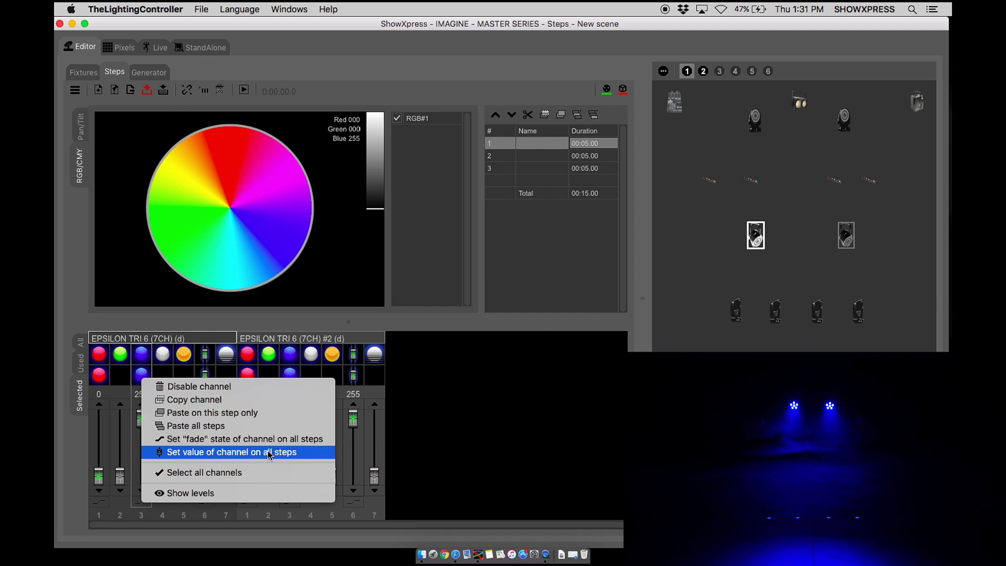
pyautogui.click(574, 251)
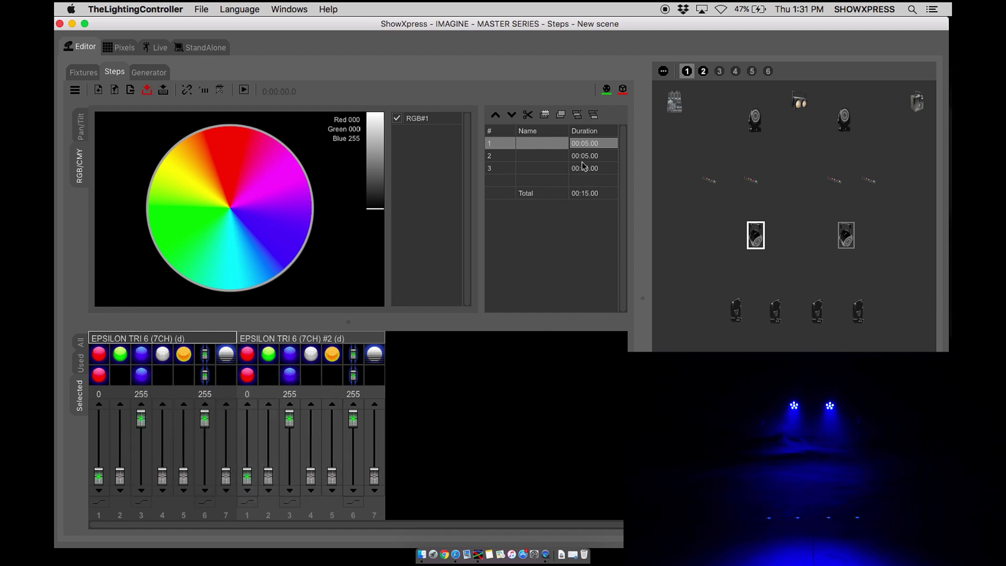
# Start a new scene without saving the current one, and add two more steps to it
pyautogui.click(98, 89)
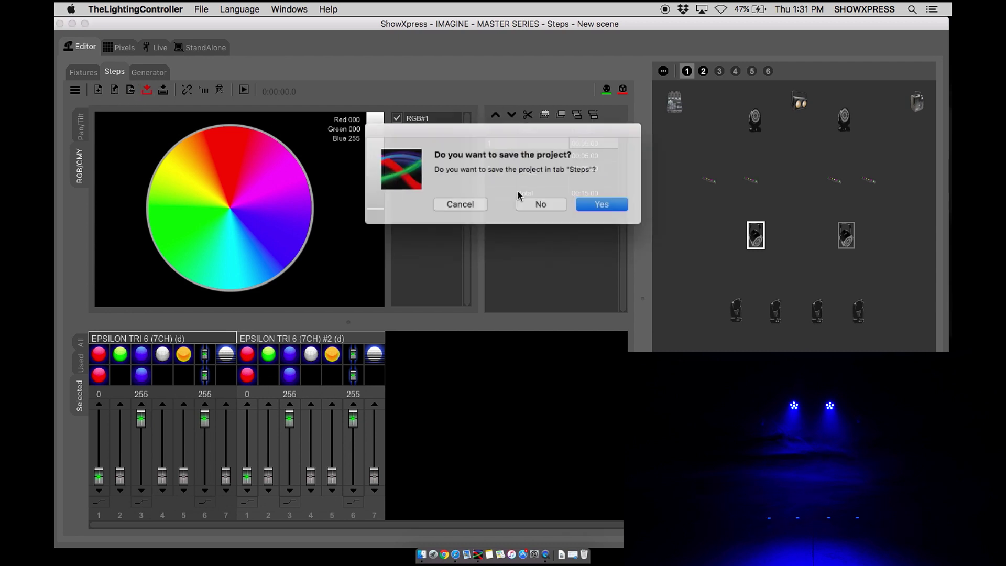
pyautogui.click(542, 203)
pyautogui.click(593, 116)
pyautogui.click(594, 114)
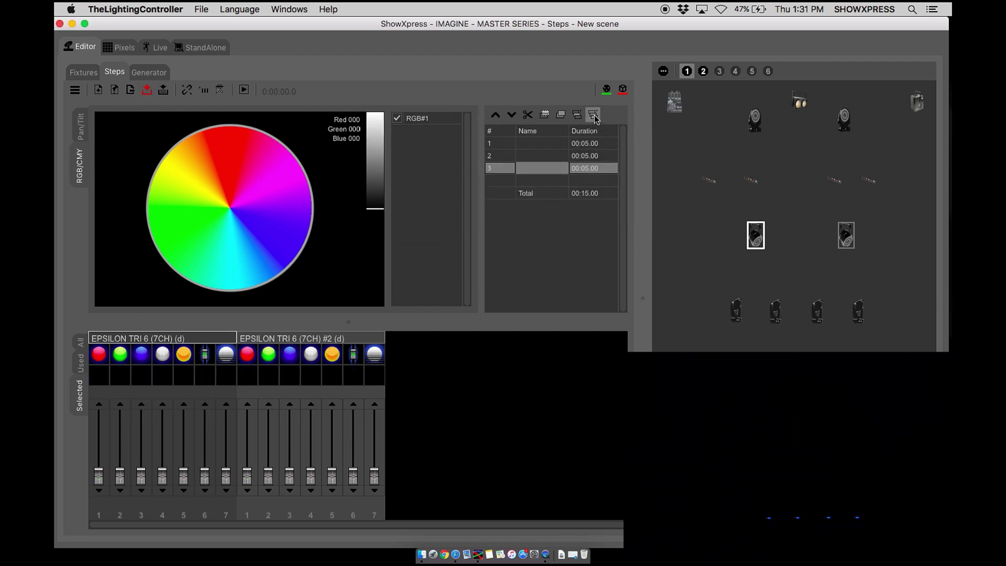
# On step 1, set the blue channel and channel 6 of both fixtures to 255
pyautogui.click(588, 143)
pyautogui.click(141, 404)
pyautogui.click(205, 404)
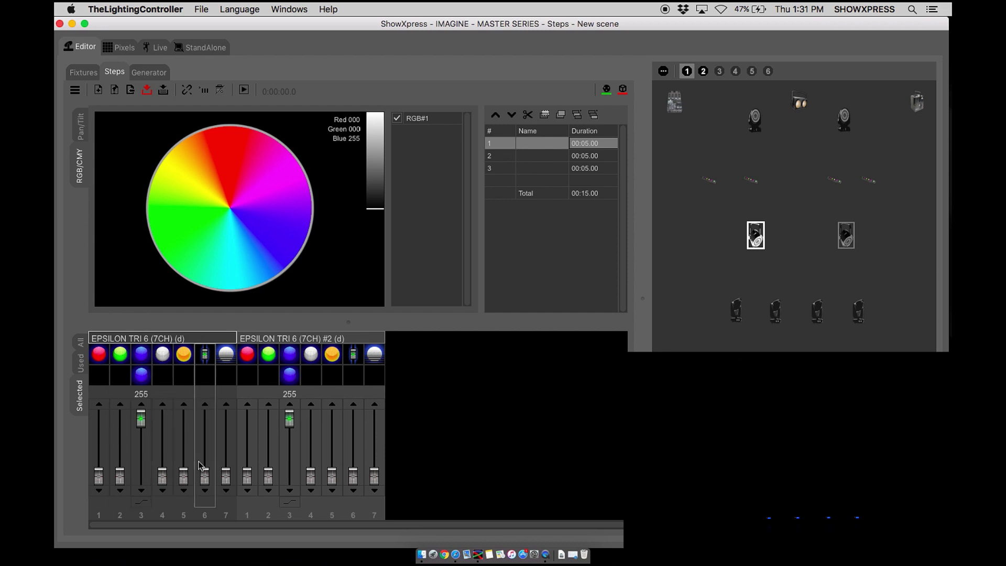
# Review the blue channel's options on step 1 and check the channel values of steps 2 and 3
pyautogui.rightClick(145, 378)
pyautogui.click(170, 398)
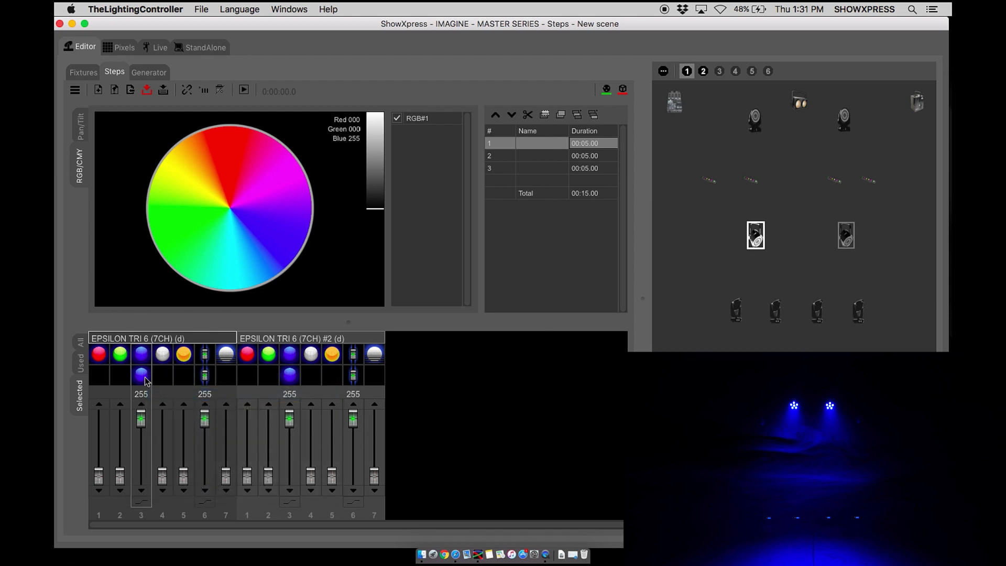
pyautogui.rightClick(145, 378)
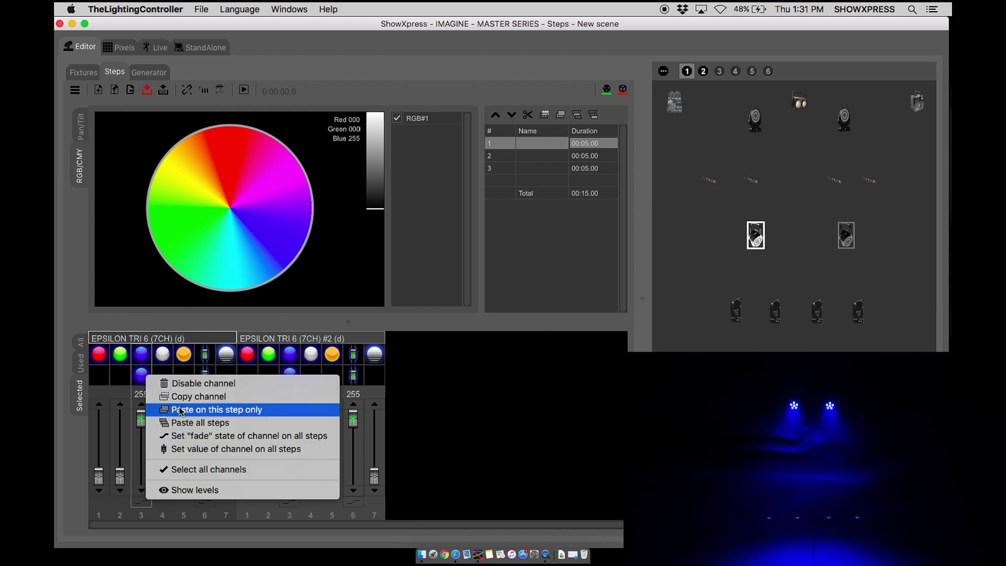
pyautogui.click(240, 450)
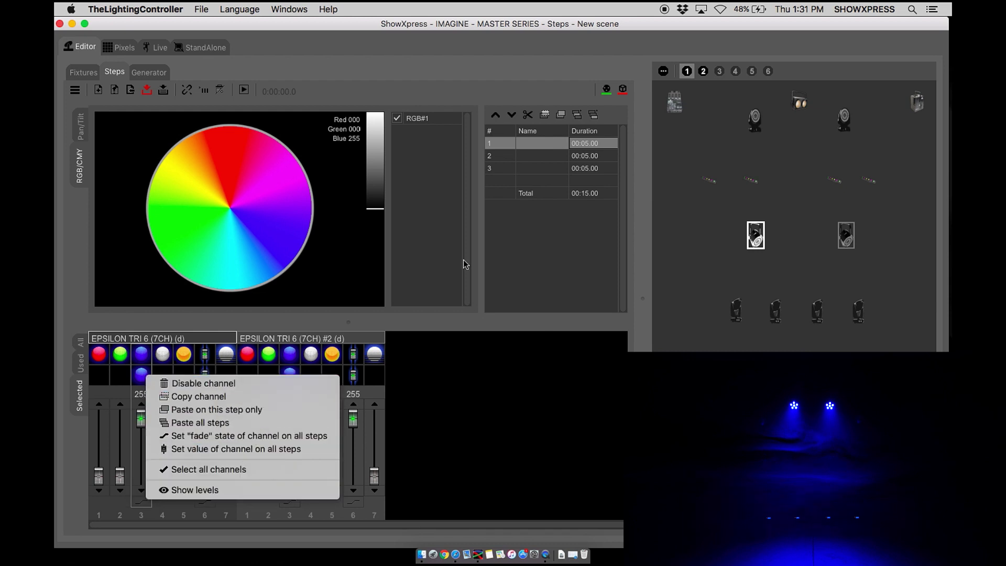
pyautogui.click(586, 158)
pyautogui.click(586, 170)
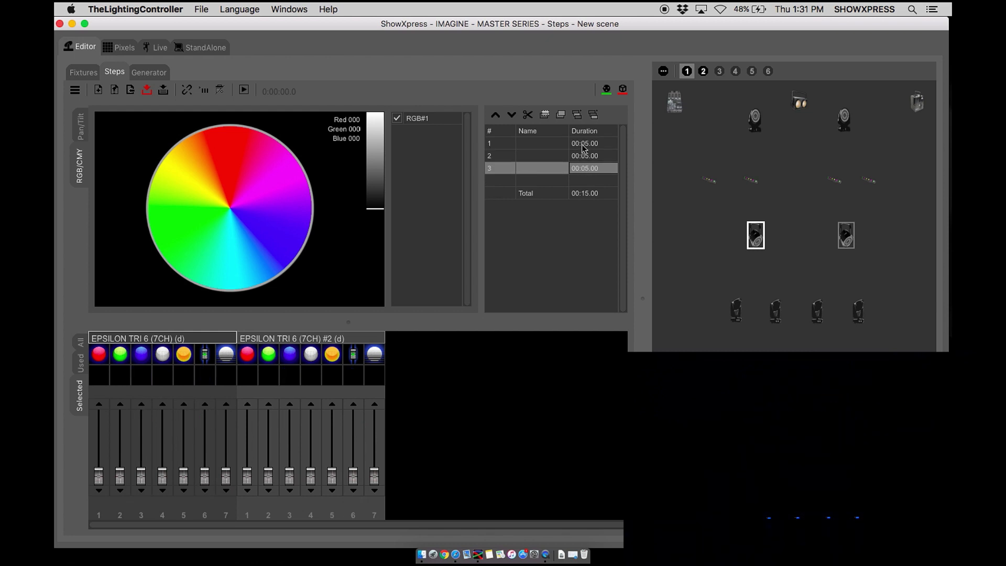
# Apply step 1's blue channel value to all steps and check it on steps 2 and 3
pyautogui.click(581, 144)
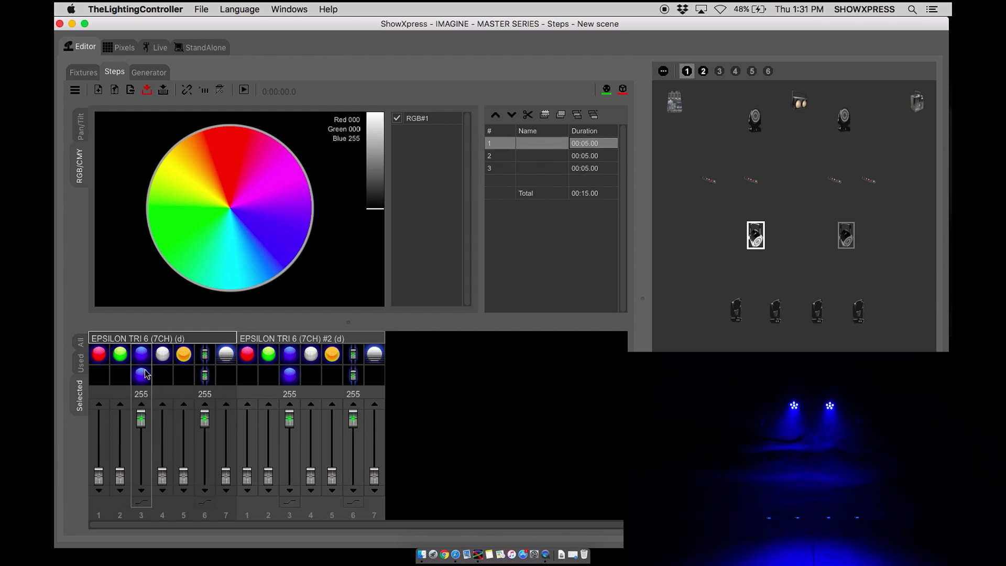
pyautogui.rightClick(146, 369)
pyautogui.click(220, 443)
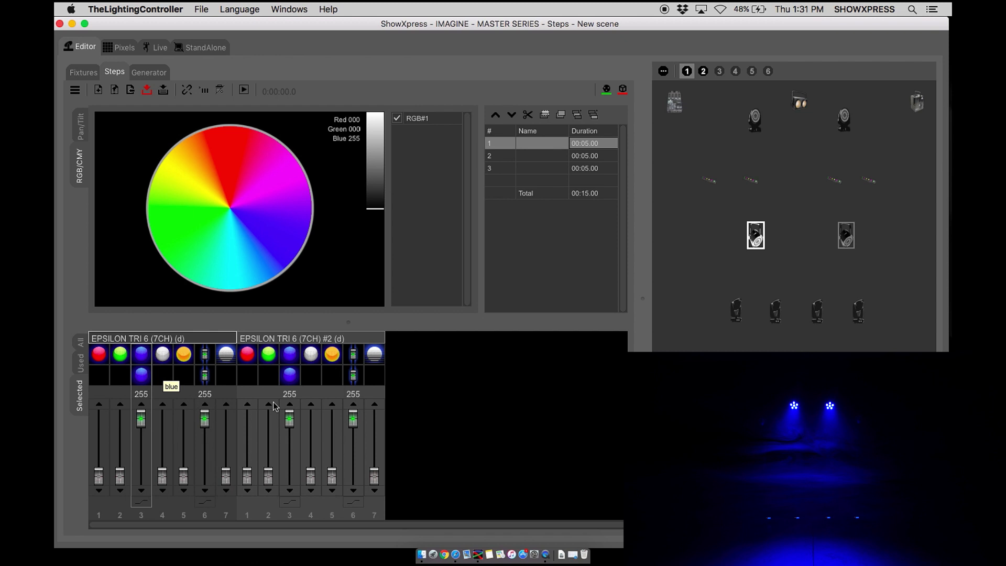
pyautogui.click(587, 157)
pyautogui.click(582, 169)
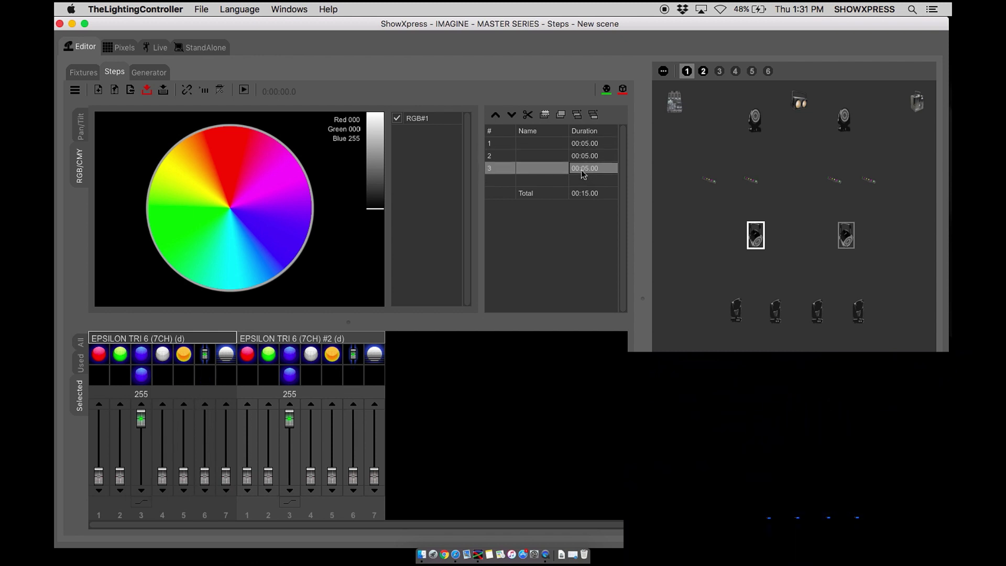
# Apply step 1's channel 6 value to all steps
pyautogui.click(582, 143)
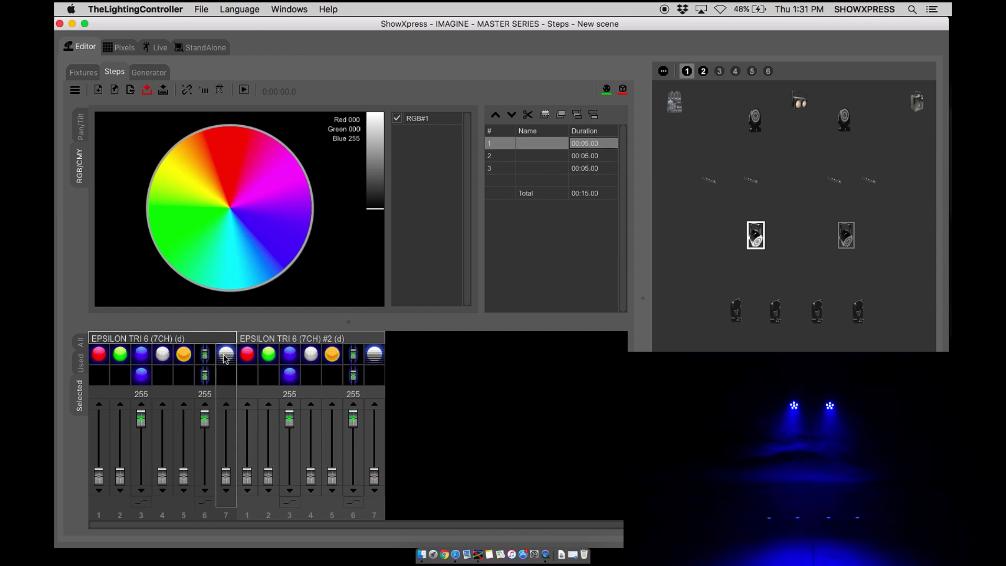
pyautogui.click(205, 375)
pyautogui.rightClick(205, 376)
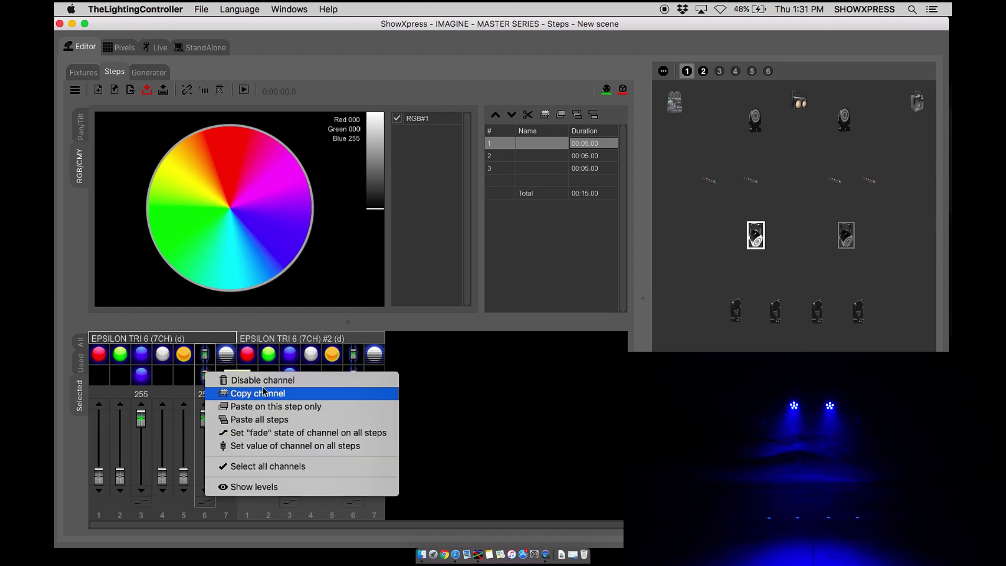
pyautogui.click(269, 446)
# Compare the channel values and light output of steps 1, 2 and 3, and view the blue channel's options on step 1
pyautogui.click(586, 157)
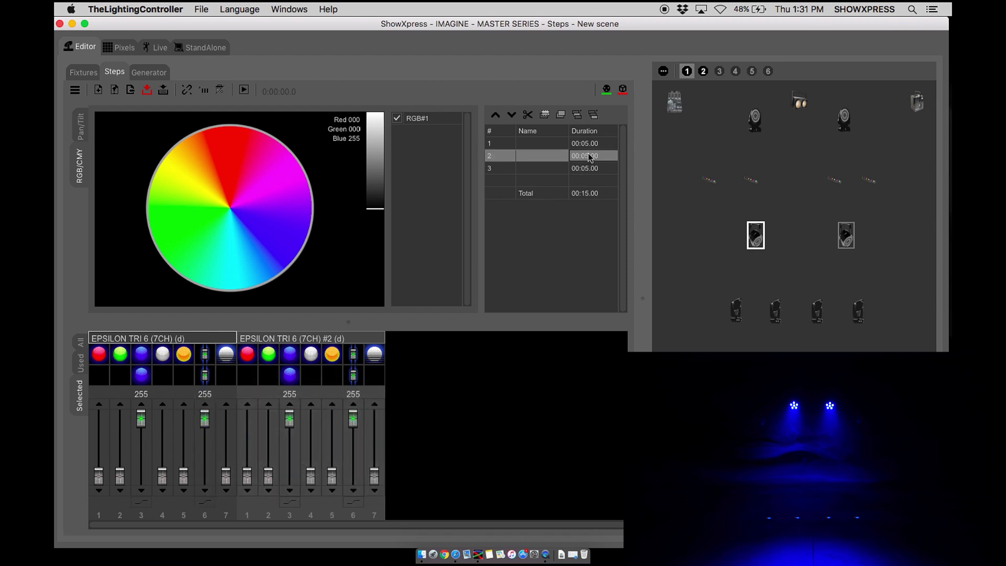
pyautogui.click(588, 168)
pyautogui.click(586, 156)
pyautogui.click(585, 144)
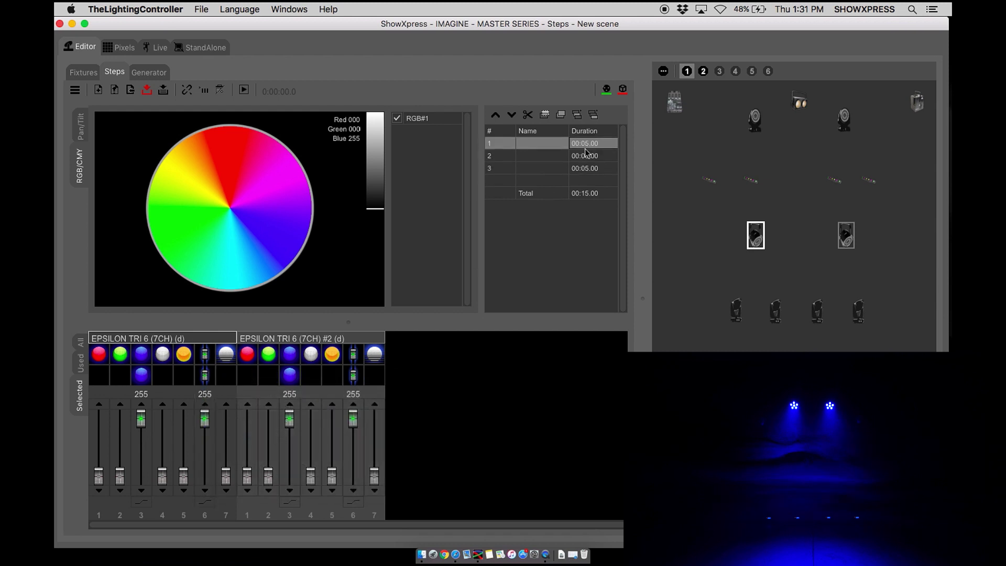
pyautogui.click(584, 156)
pyautogui.click(586, 168)
pyautogui.click(587, 145)
pyautogui.rightClick(142, 377)
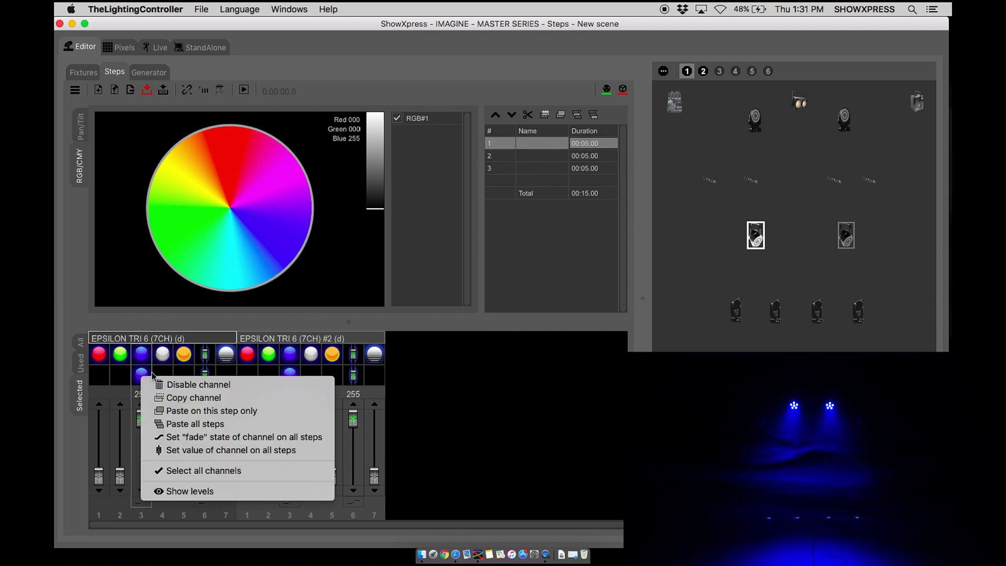
pyautogui.click(212, 424)
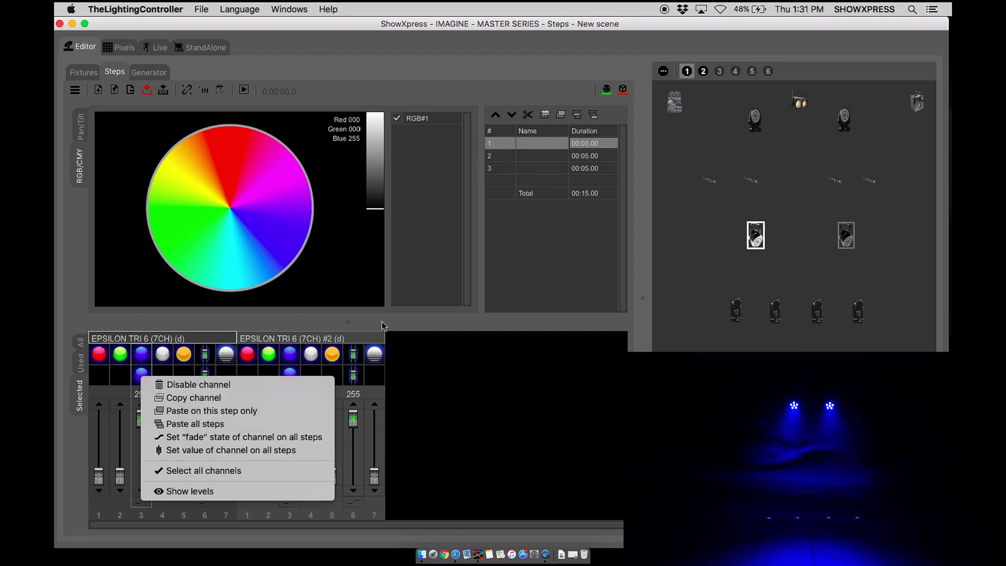
# Start another new scene without saving the current one, and add two more steps to it
pyautogui.click(98, 90)
pyautogui.click(540, 202)
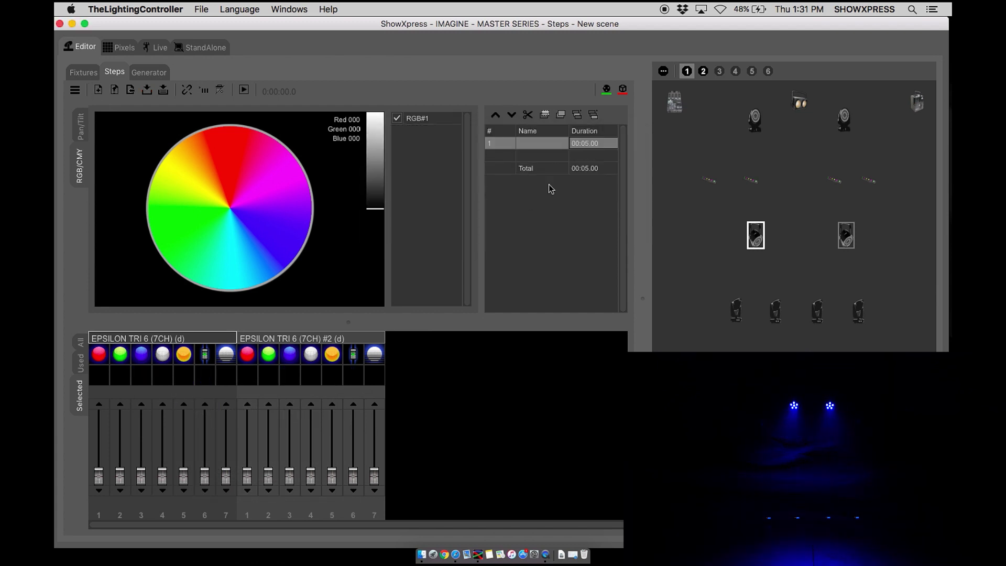
pyautogui.click(594, 114)
pyautogui.click(596, 115)
# On step 1 of the new scene, raise channel 6 and the blue channel of both fixtures to 255
pyautogui.click(588, 144)
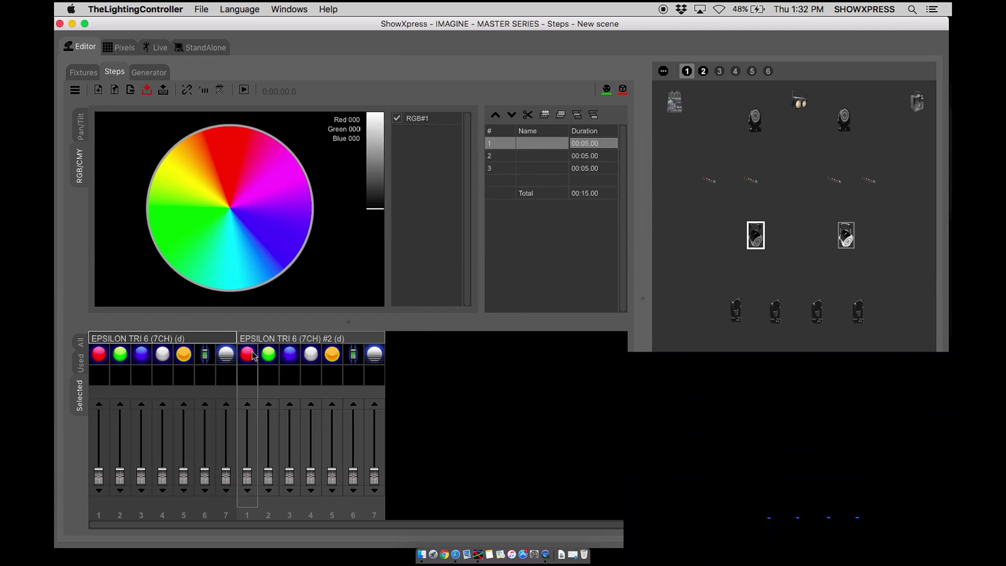
pyautogui.moveTo(206, 483); pyautogui.dragTo(204, 419)
pyautogui.moveTo(141, 477); pyautogui.dragTo(141, 418)
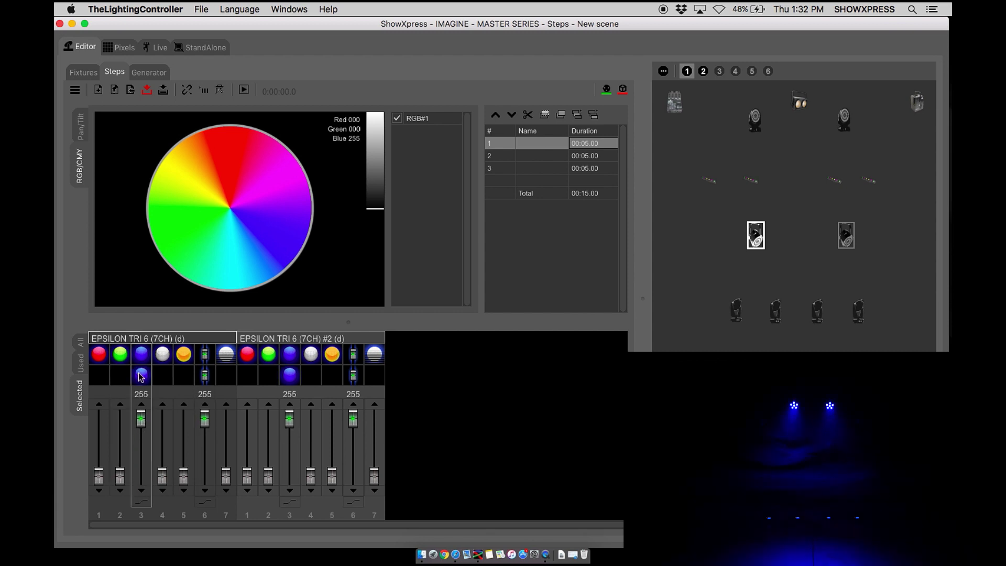
# On step 2, set channel 6 to 255 and the blue channel to 143 for both fixtures
pyautogui.click(581, 157)
pyautogui.moveTo(205, 477); pyautogui.dragTo(204, 419)
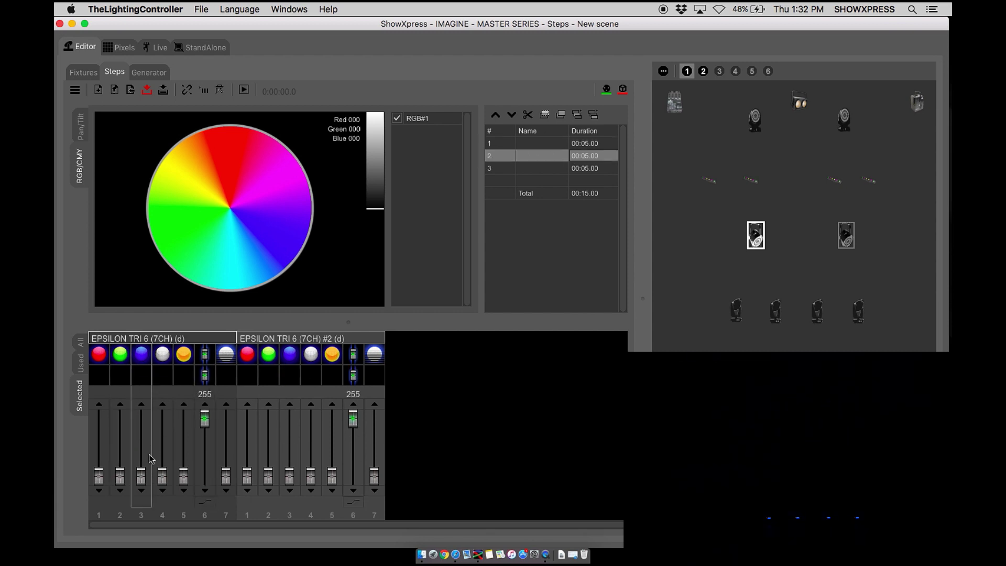
pyautogui.moveTo(150, 474); pyautogui.dragTo(147, 447)
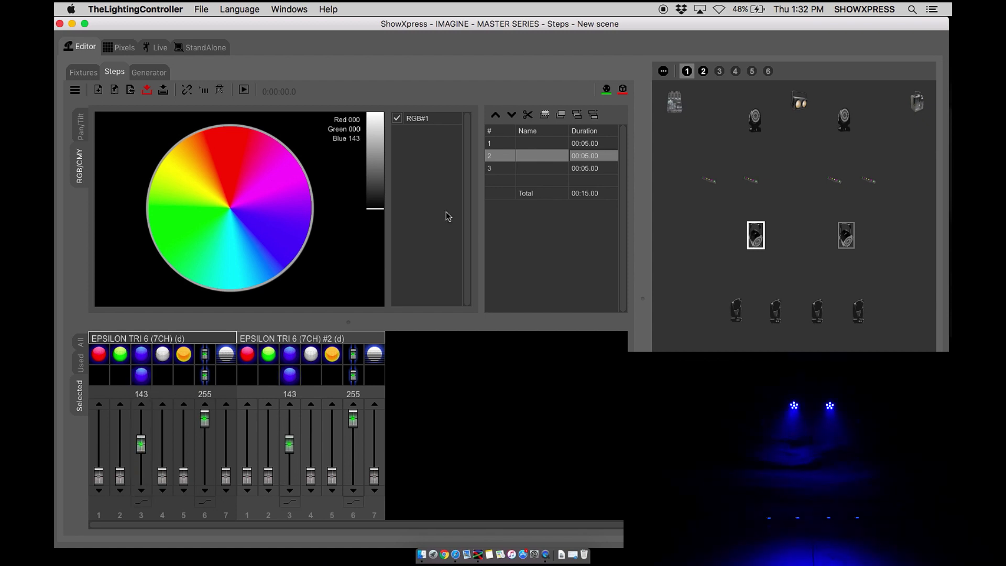
# On step 3, set channel 6 to 255 and the blue channel to 36 for both fixtures
pyautogui.click(587, 169)
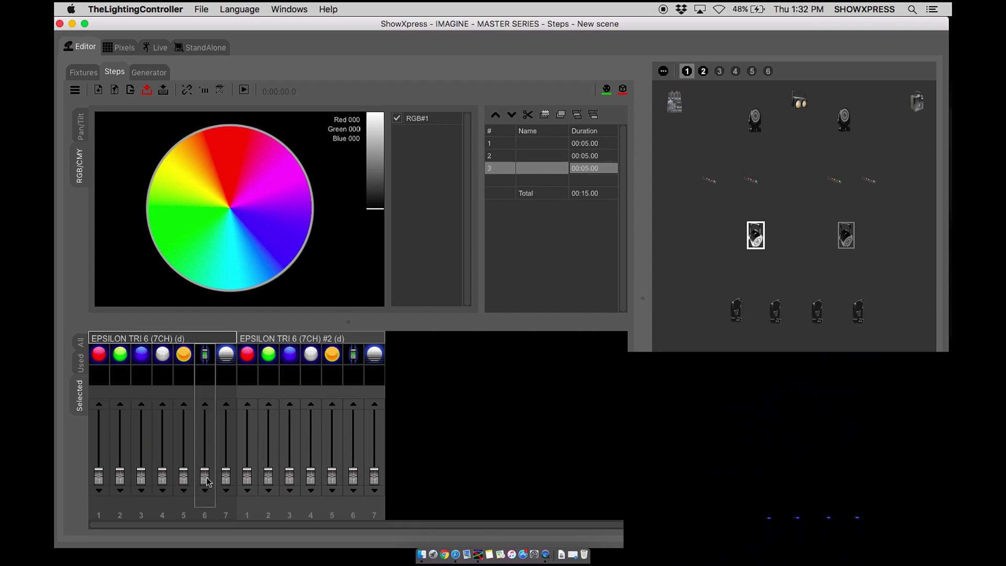
pyautogui.moveTo(206, 477); pyautogui.dragTo(208, 405)
pyautogui.moveTo(141, 476); pyautogui.dragTo(141, 468)
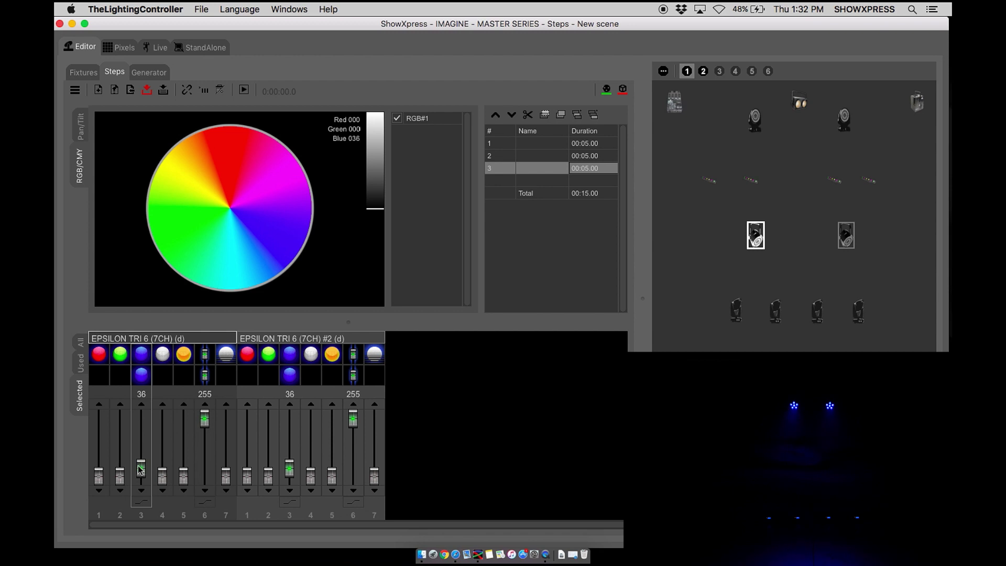
# Compare the blue intensity across steps 1, 2 and 3
pyautogui.click(591, 144)
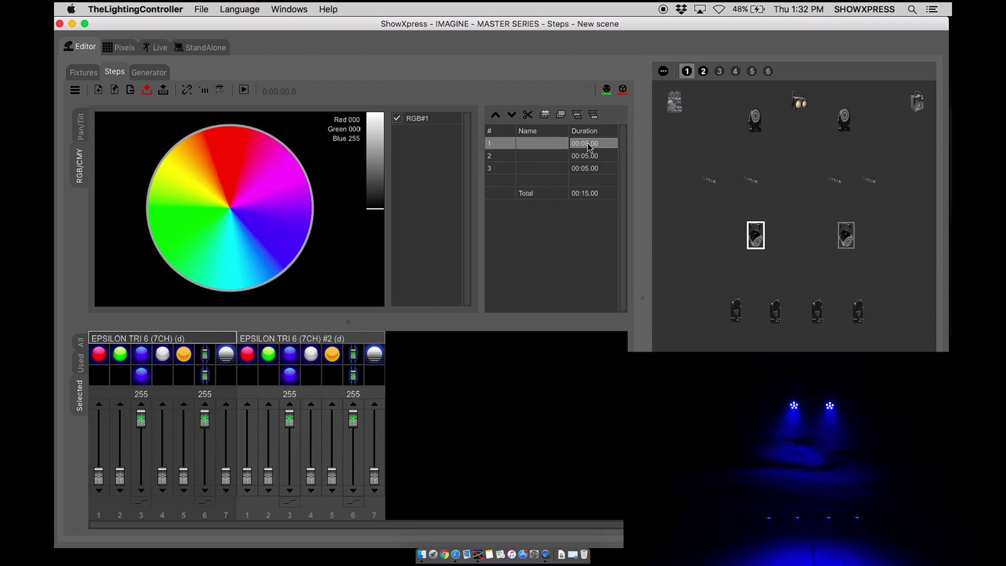
pyautogui.click(583, 157)
pyautogui.click(585, 169)
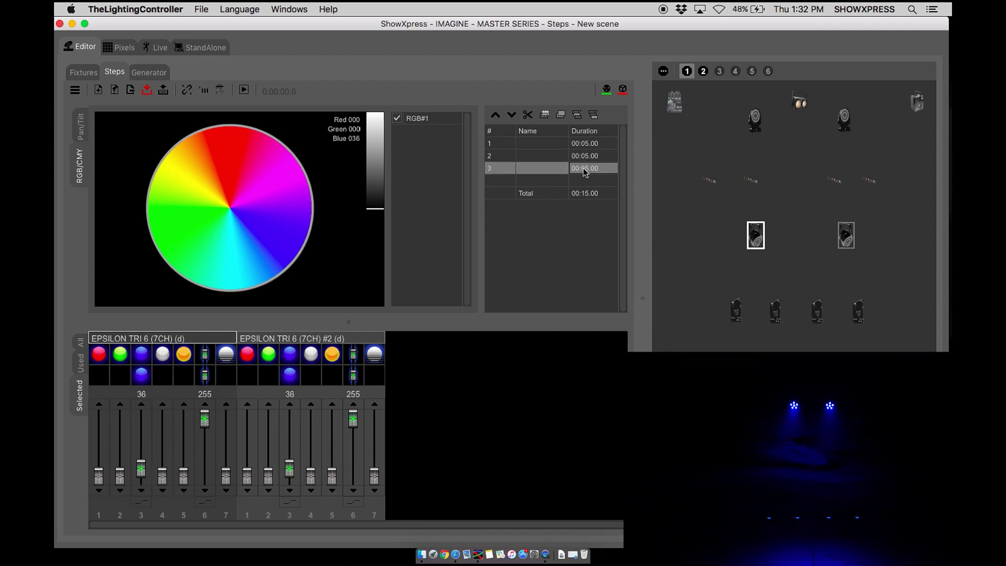
# Copy the first fixture's blue channel from step 1 and paste it onto its green channel on all steps
pyautogui.click(587, 144)
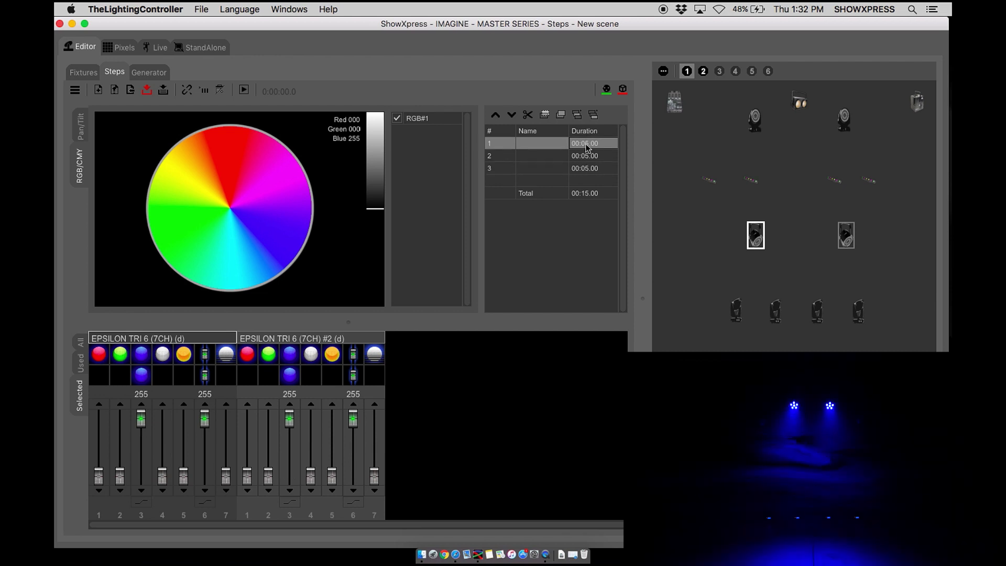
pyautogui.rightClick(147, 380)
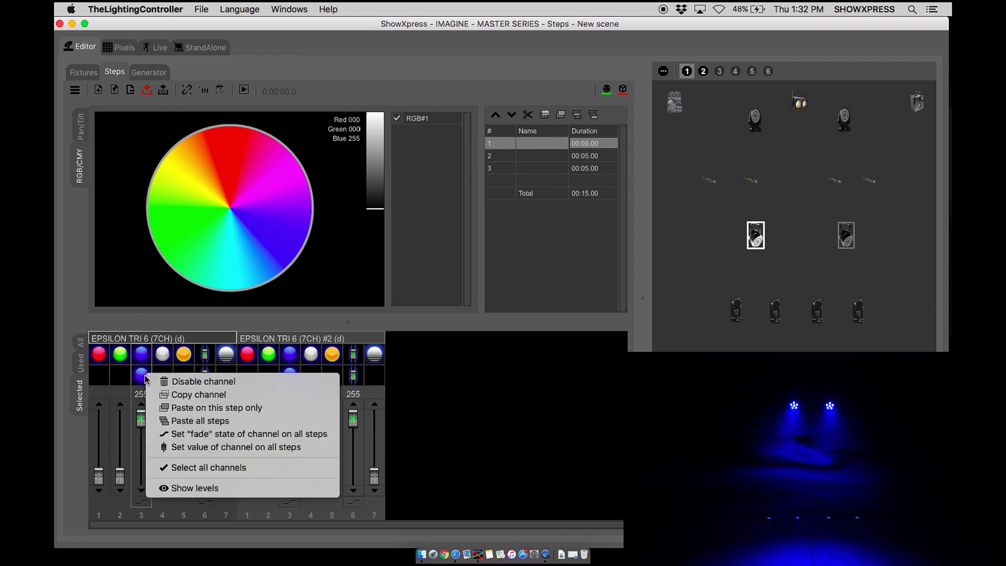
pyautogui.click(175, 397)
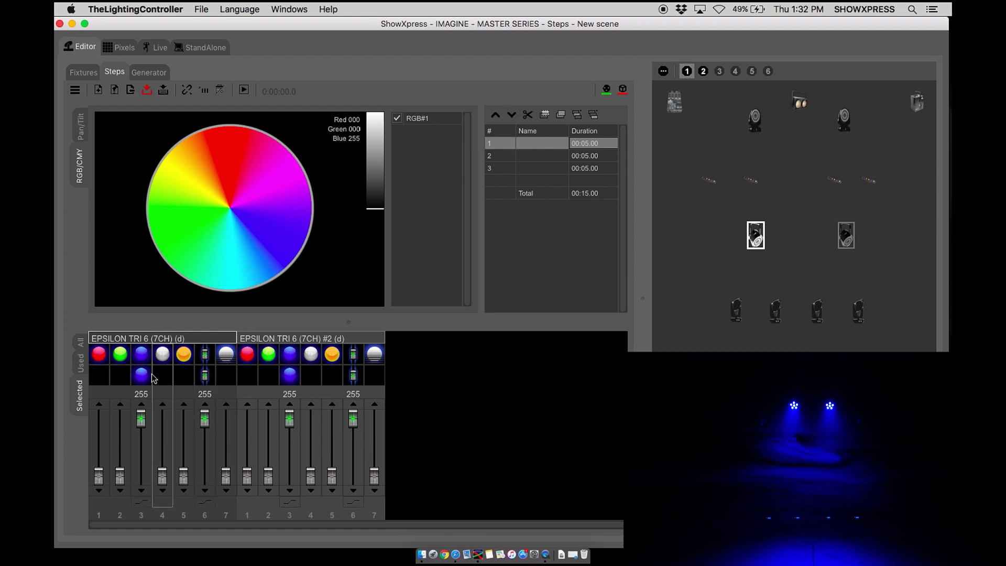
pyautogui.click(582, 156)
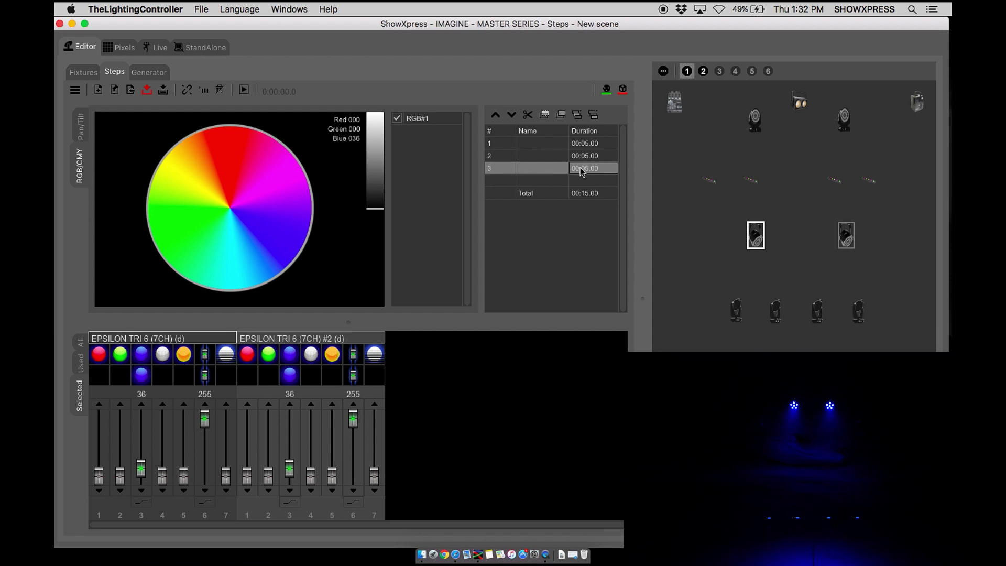
pyautogui.click(588, 145)
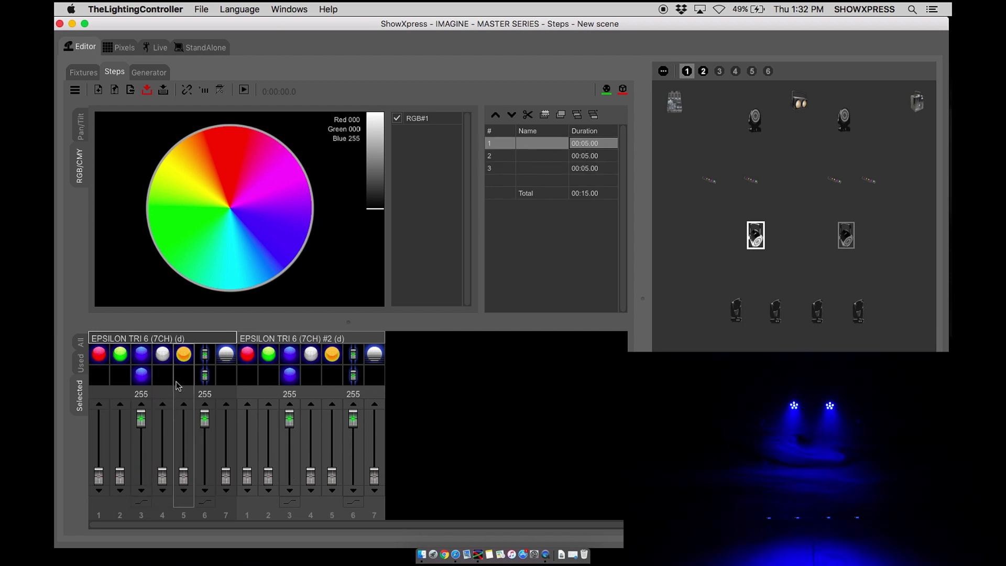
pyautogui.rightClick(122, 376)
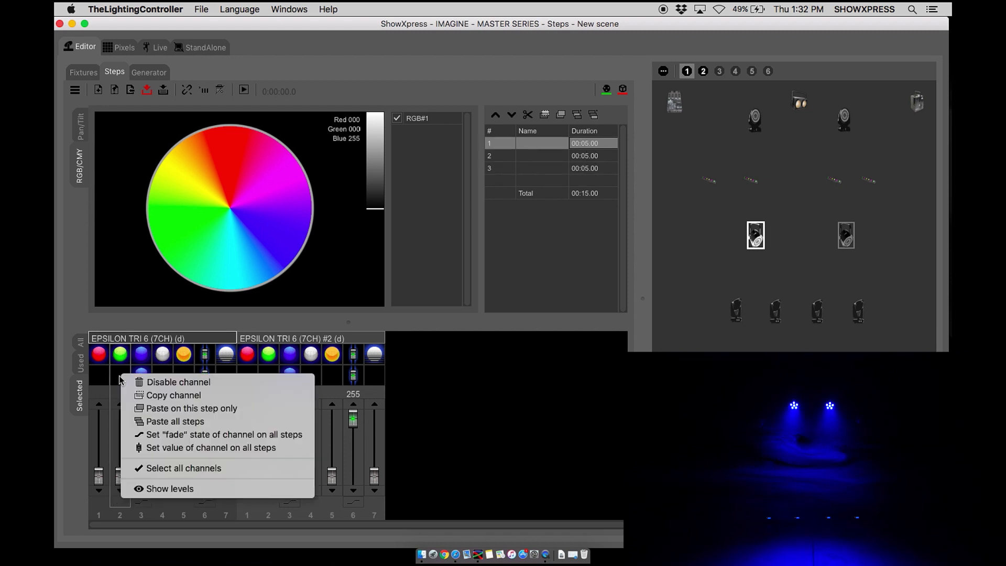
pyautogui.click(178, 421)
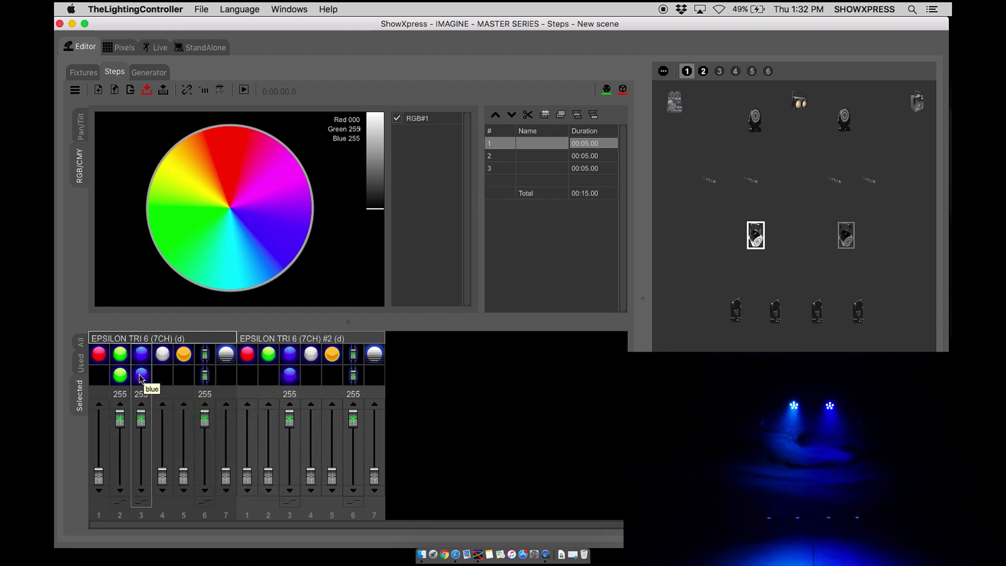
# Check the pasted green values on steps 2 and 3, and disable the blue channel on step 1
pyautogui.click(591, 157)
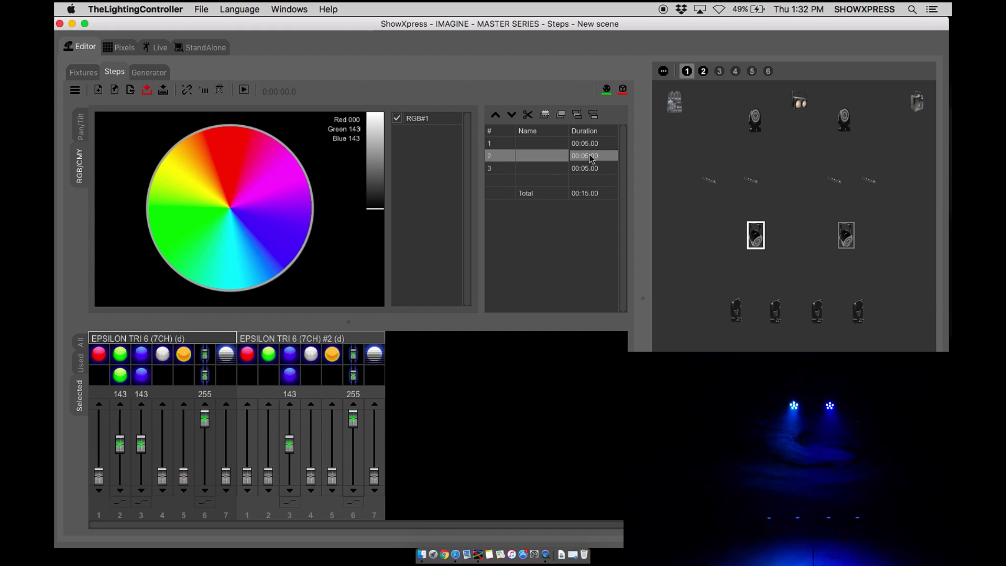
pyautogui.click(587, 169)
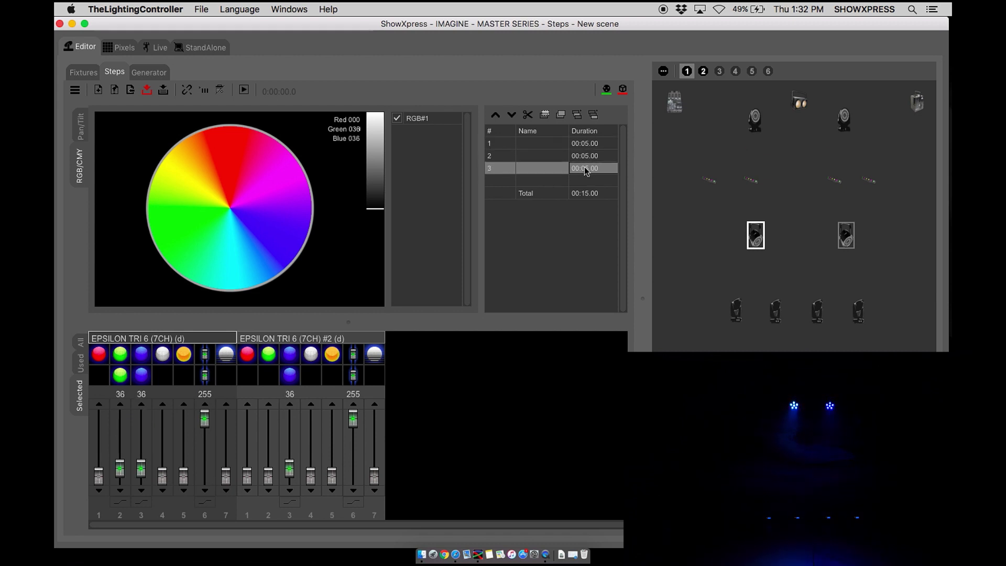
pyautogui.click(585, 156)
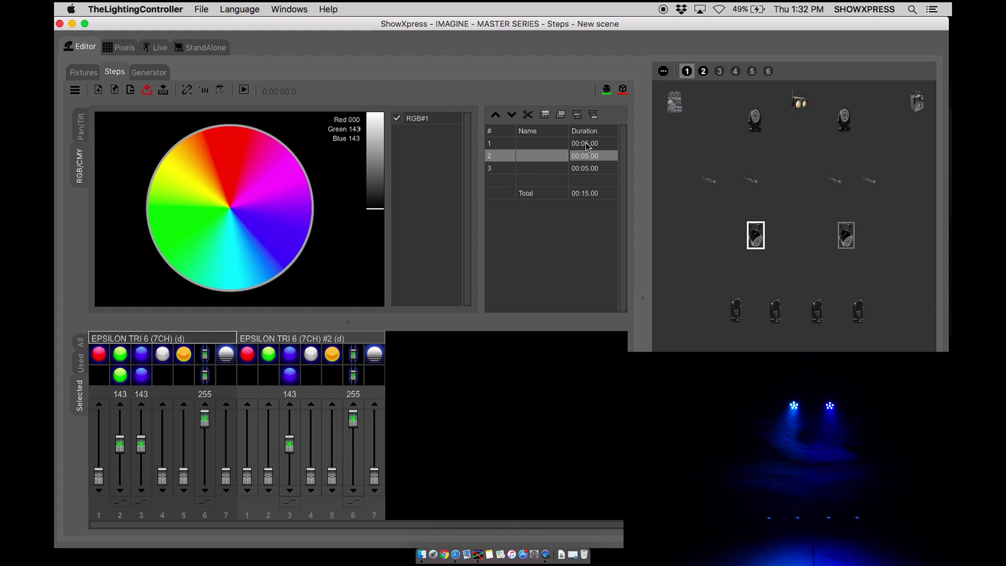
pyautogui.click(587, 146)
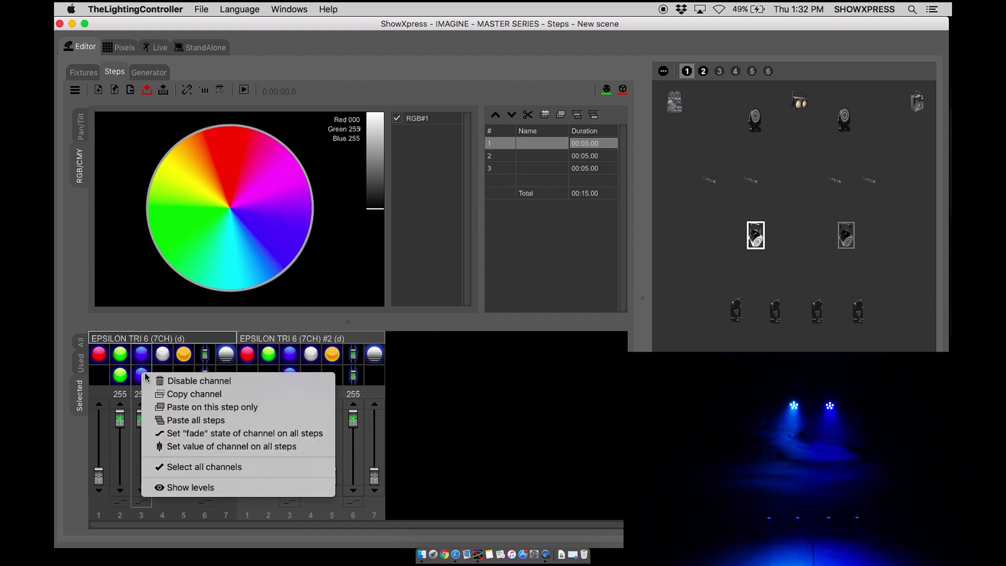
pyautogui.click(166, 380)
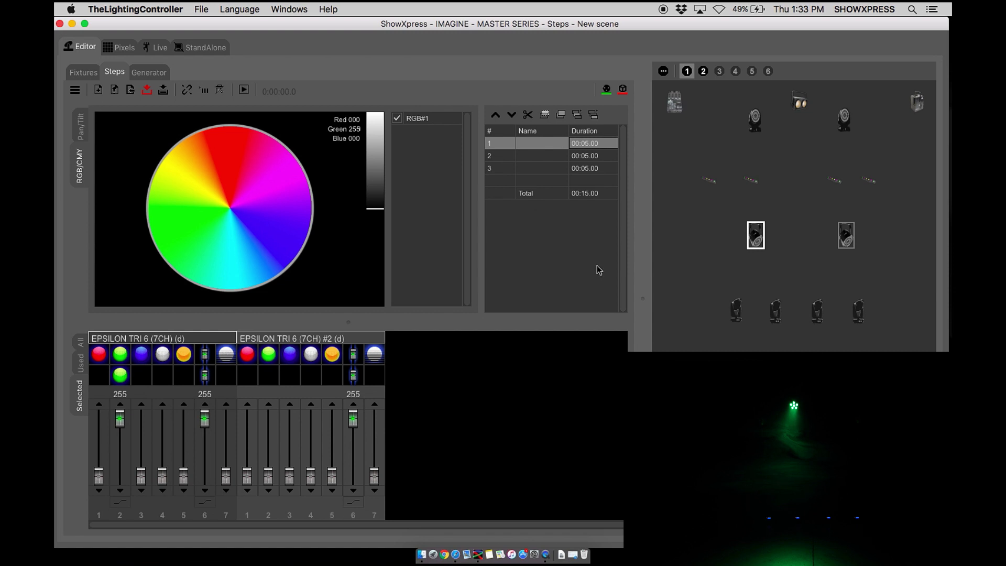
pyautogui.rightClick(139, 370)
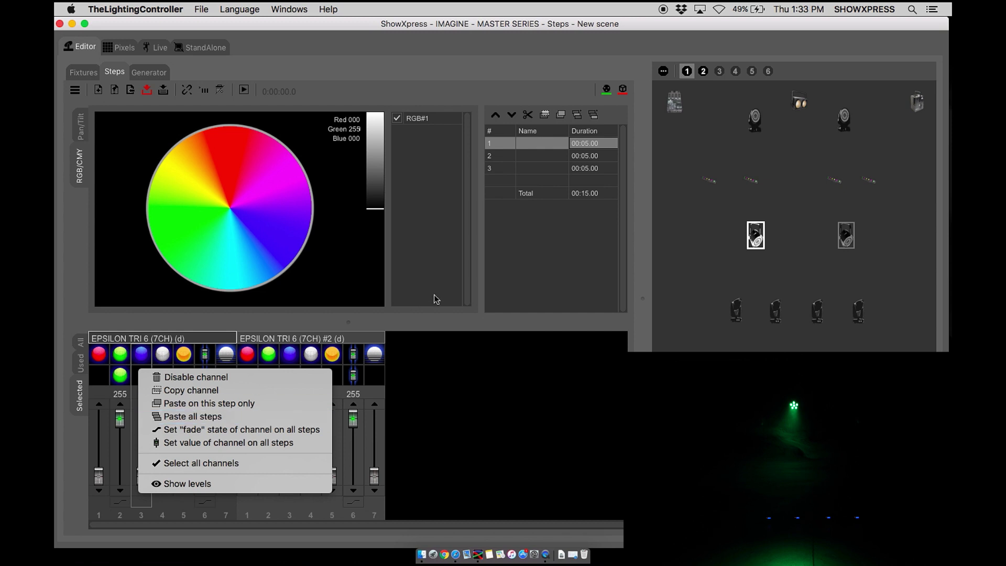
pyautogui.click(505, 273)
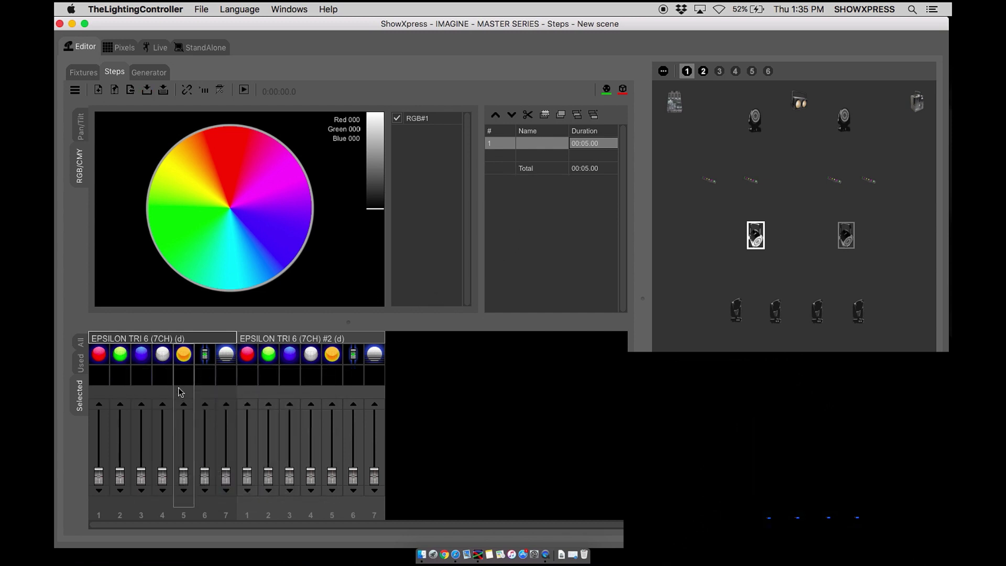
pyautogui.rightClick(179, 378)
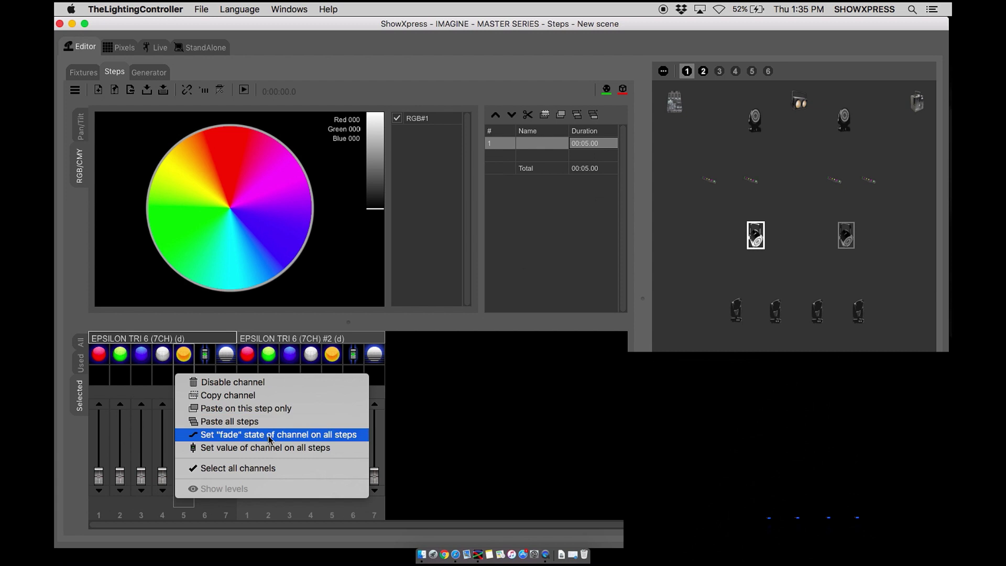
pyautogui.click(309, 422)
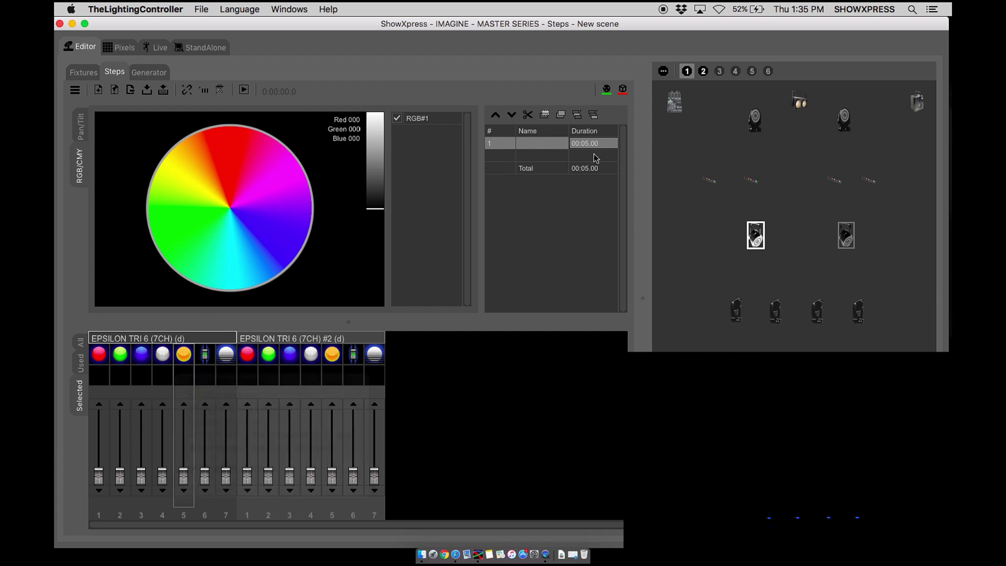
# Add two more steps to the scene and set the blue channel and channel 6 to 255 for both fixtures on step 1
pyautogui.click(594, 114)
pyautogui.click(594, 114)
pyautogui.click(589, 143)
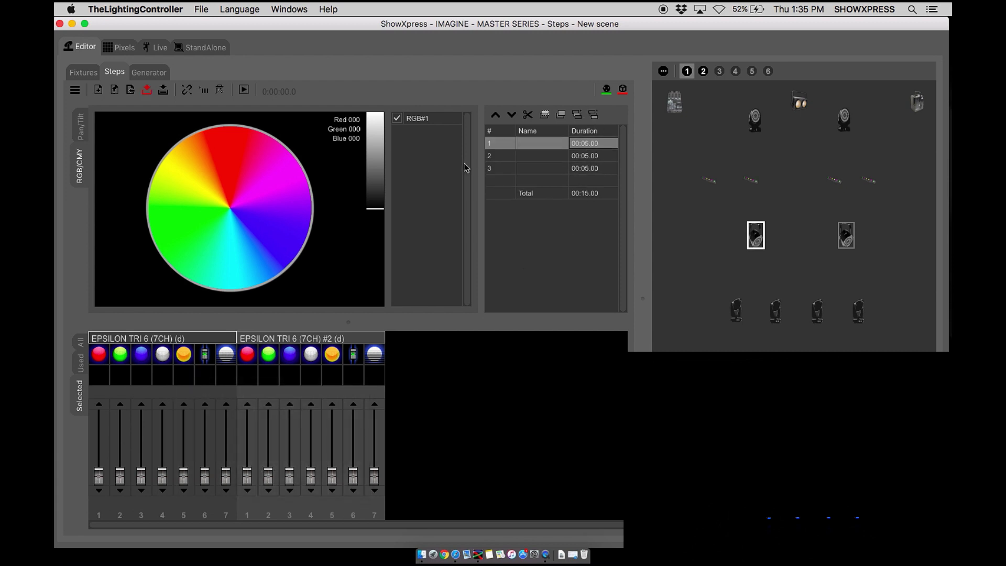
pyautogui.moveTo(208, 482); pyautogui.dragTo(205, 418)
pyautogui.moveTo(141, 477); pyautogui.dragTo(141, 418)
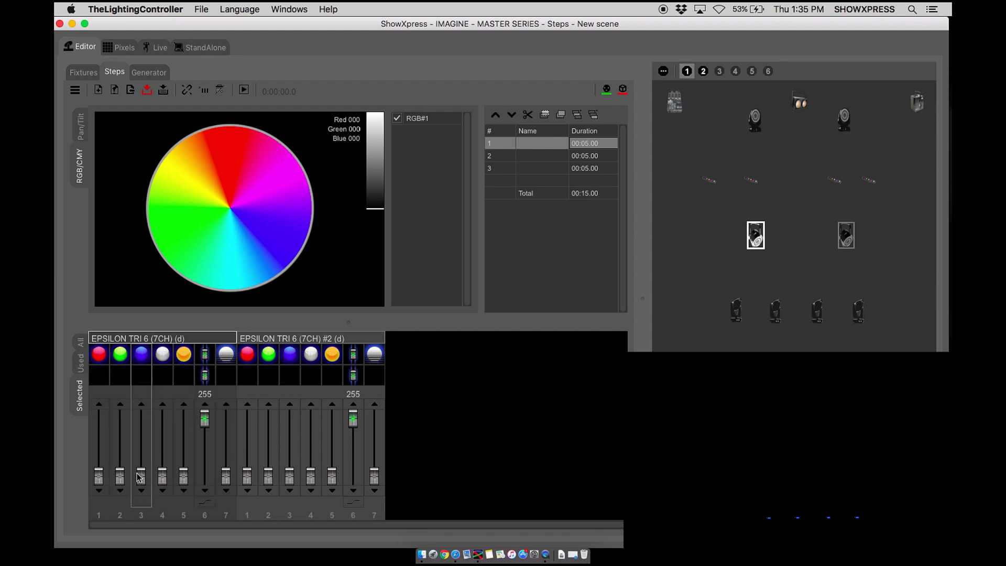
# Set the blue channel and channel 6 to 255 for both fixtures on steps 2 and 3
pyautogui.click(615, 157)
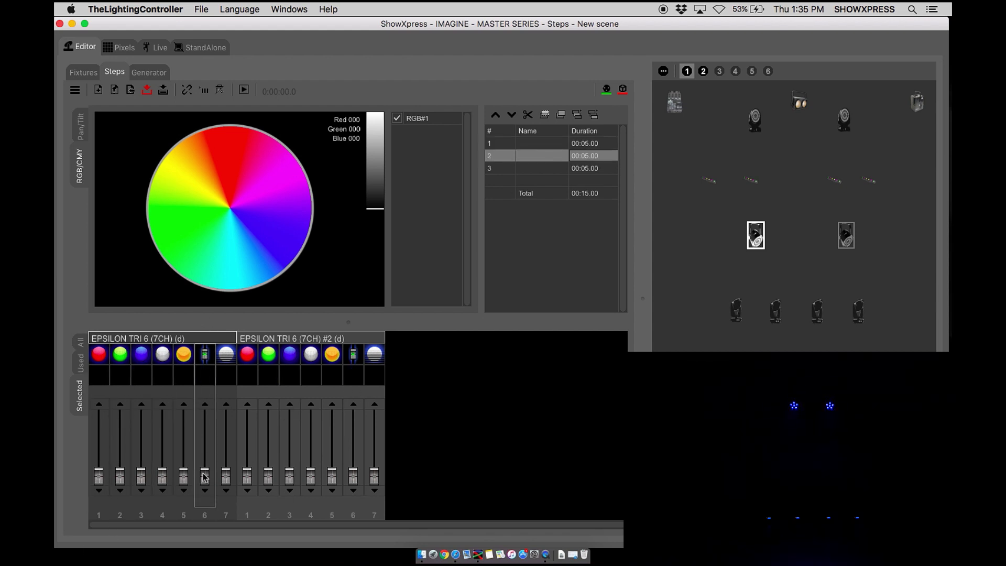
pyautogui.moveTo(142, 482); pyautogui.dragTo(141, 418)
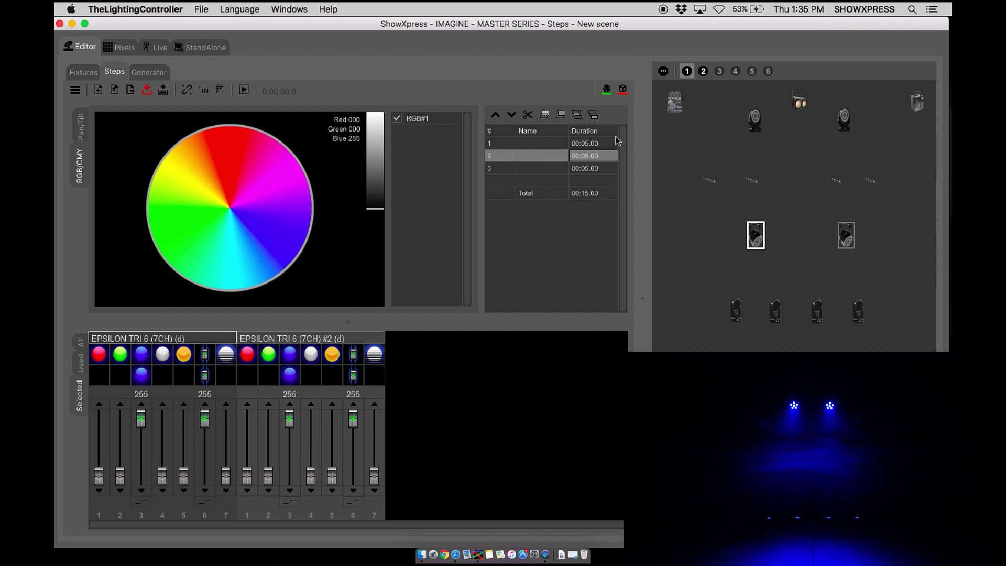
pyautogui.click(583, 168)
pyautogui.moveTo(141, 477); pyautogui.dragTo(141, 418)
pyautogui.moveTo(205, 477); pyautogui.dragTo(205, 418)
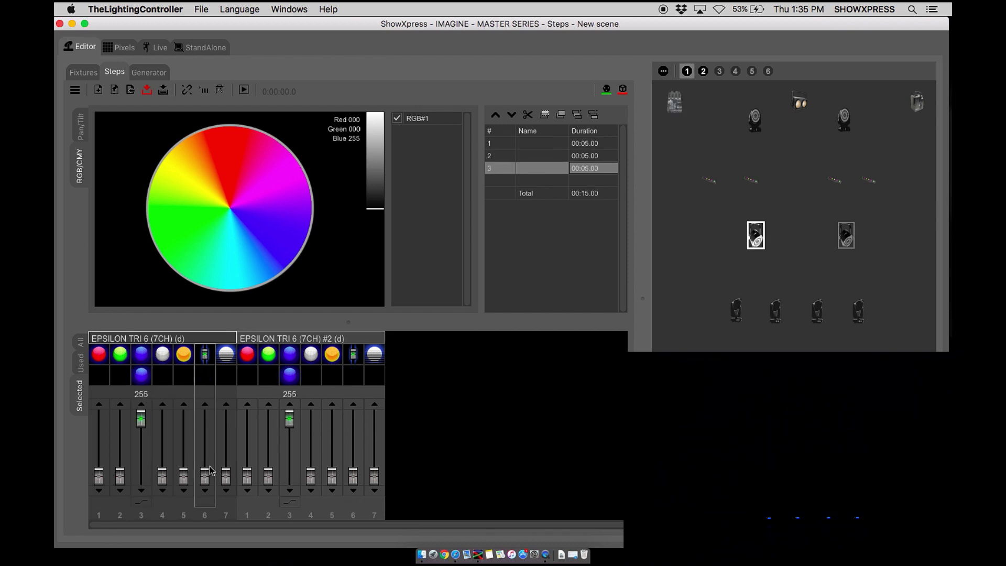
# Turn off fade for the blue channel and channel 6 on step 1, apply that fade state to all steps and check steps 2 and 3
pyautogui.click(595, 145)
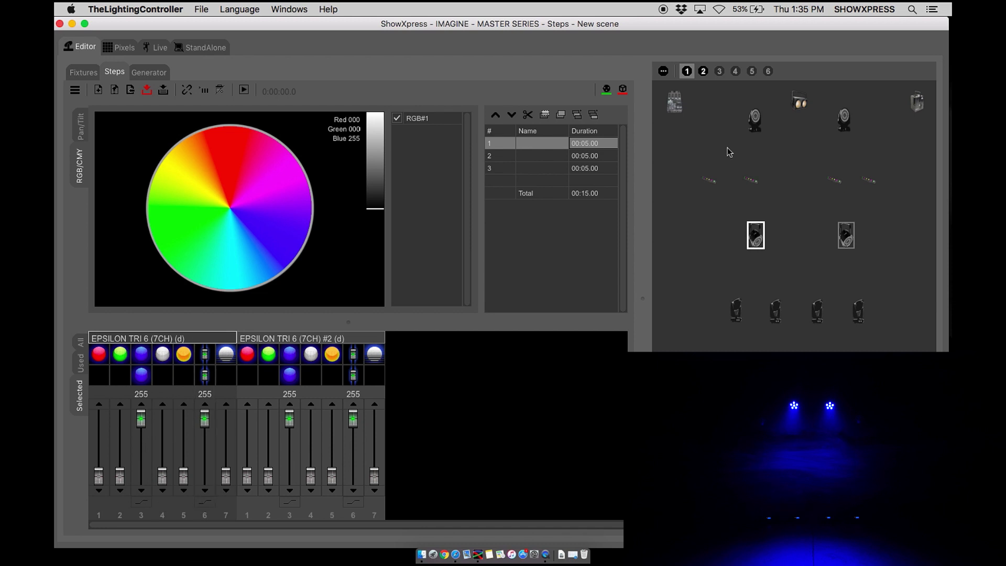
pyautogui.click(141, 502)
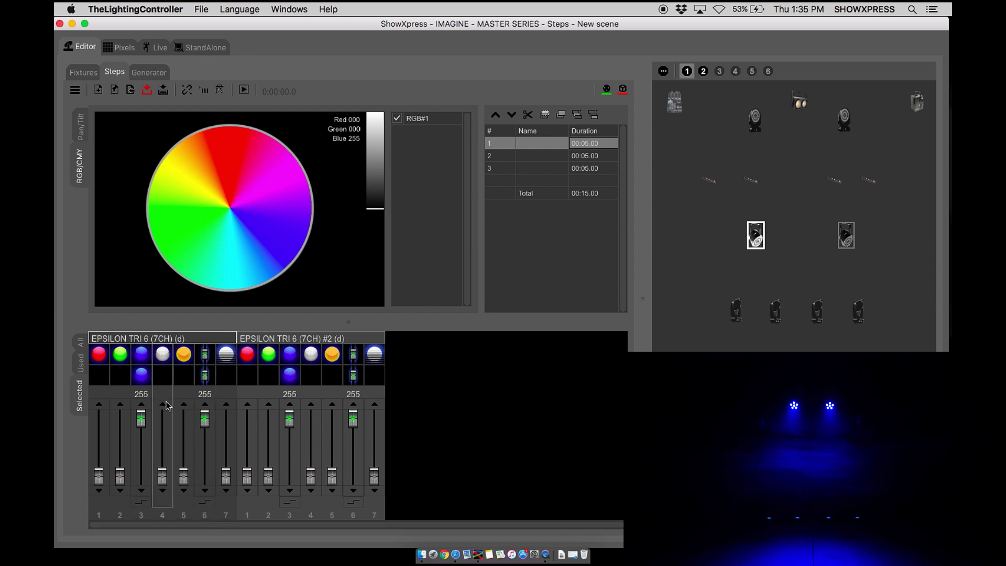
pyautogui.rightClick(144, 414)
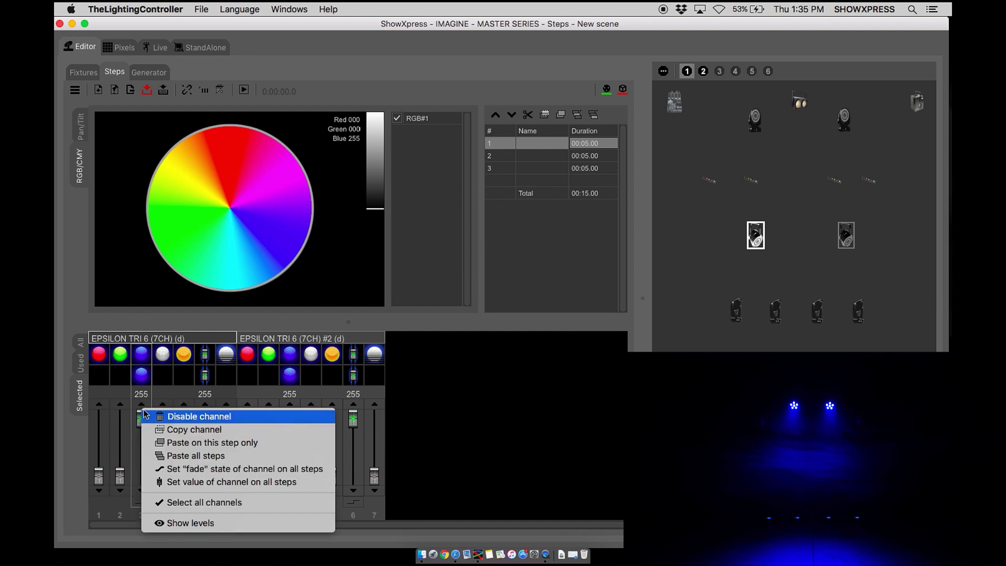
pyautogui.click(204, 470)
pyautogui.rightClick(207, 428)
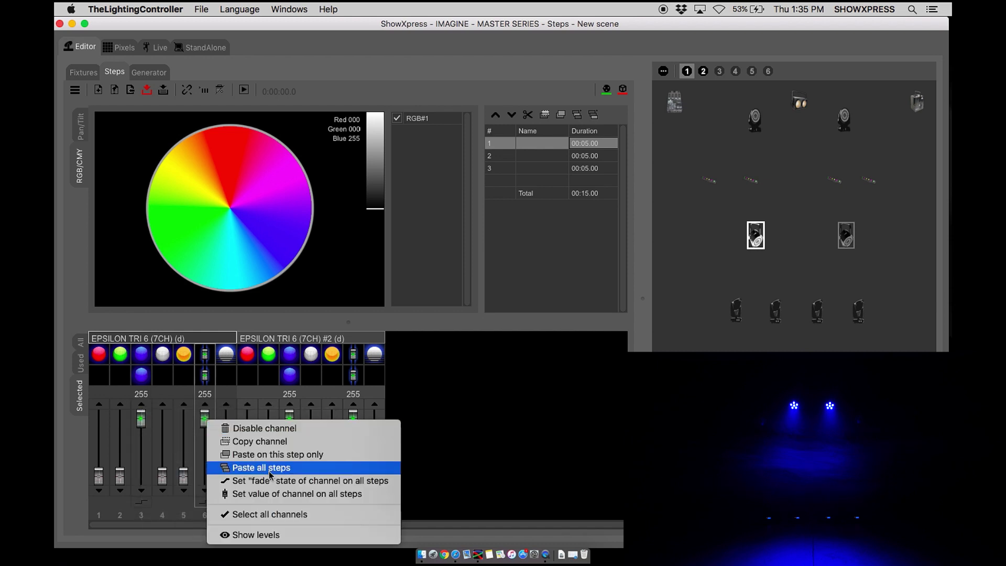
pyautogui.click(271, 483)
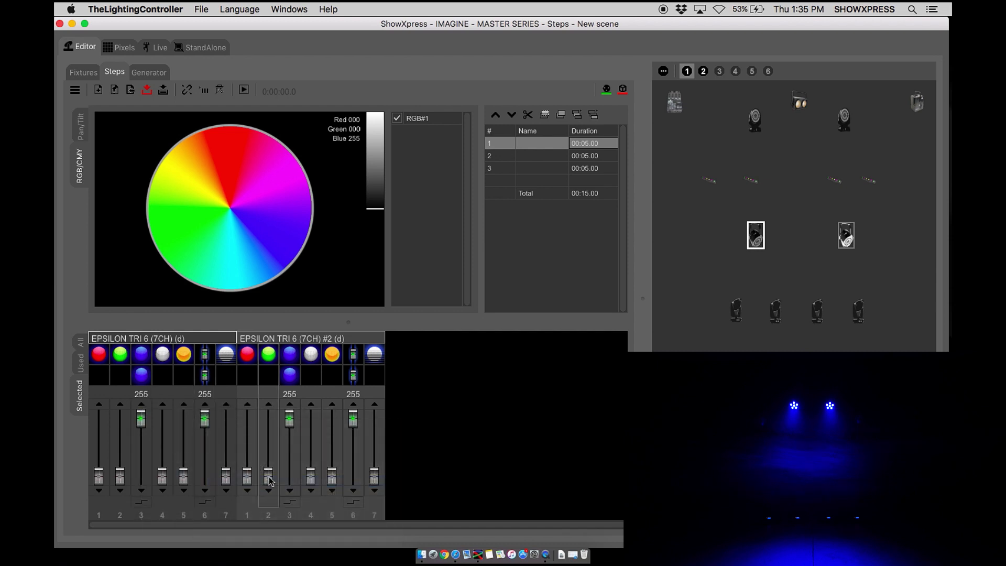
pyautogui.click(584, 157)
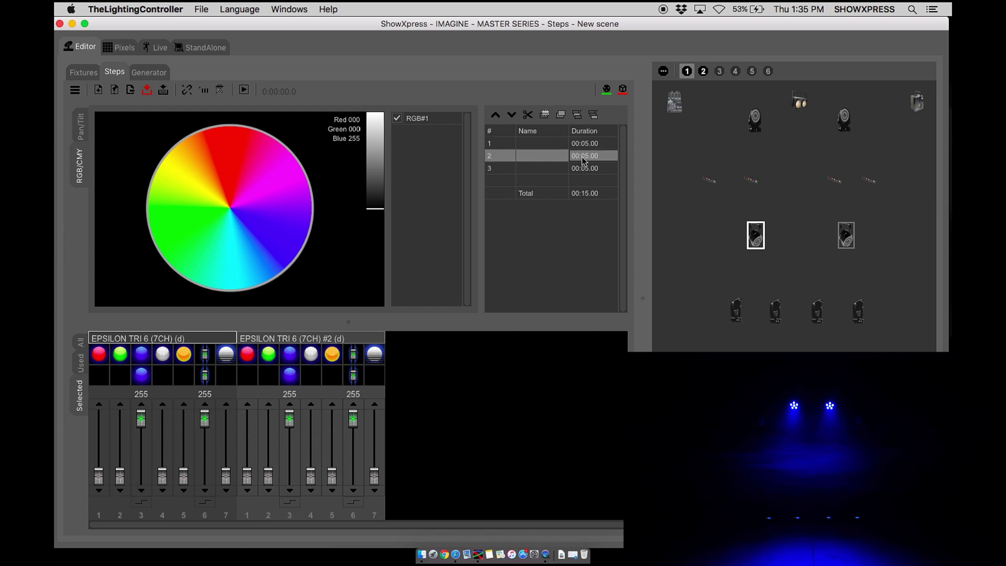
pyautogui.click(585, 169)
pyautogui.click(584, 157)
pyautogui.click(586, 146)
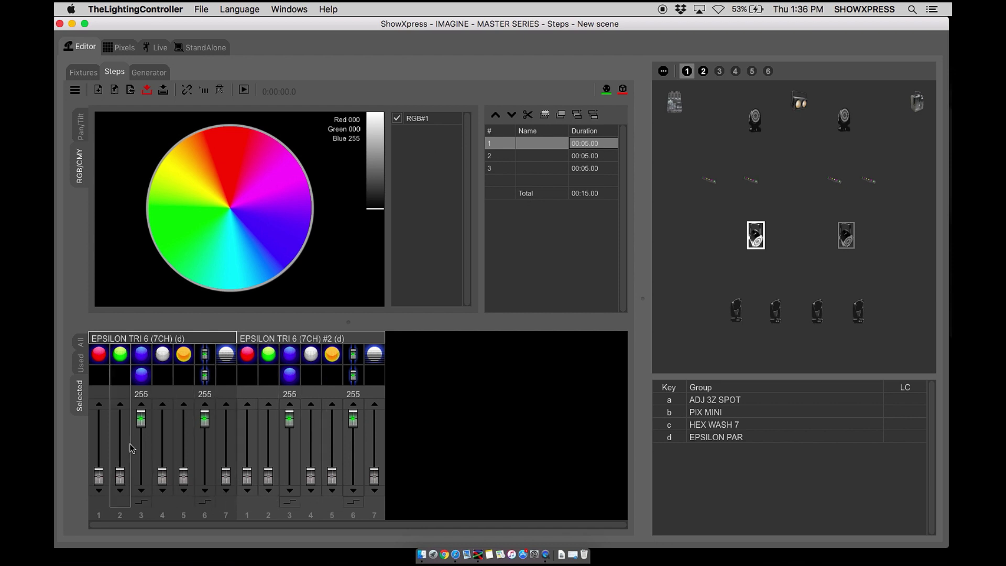
# Select all channels of both fixtures on step 1, set them to 0 together and clear the channel selection
pyautogui.rightClick(142, 422)
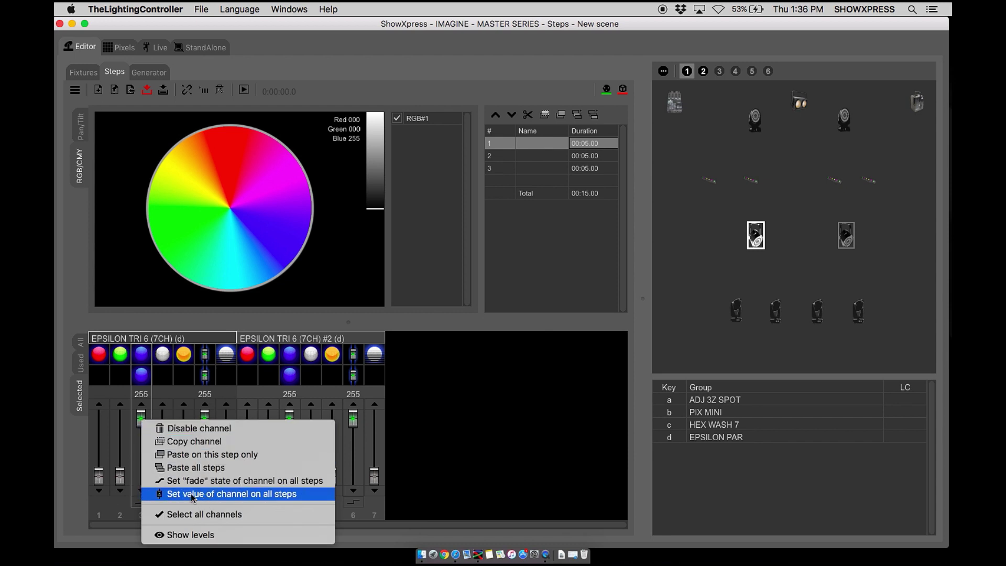
pyautogui.click(512, 309)
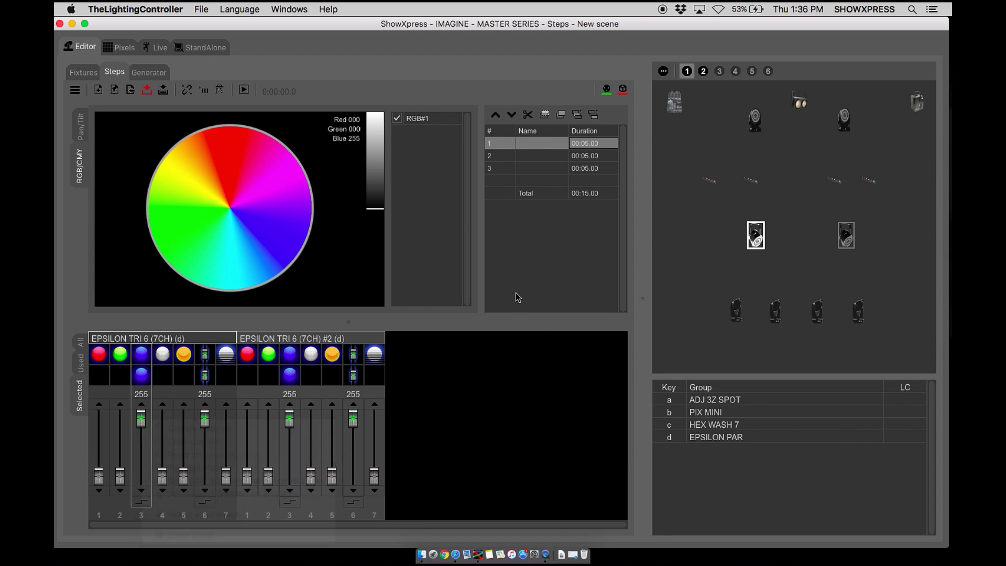
pyautogui.rightClick(146, 420)
pyautogui.click(206, 515)
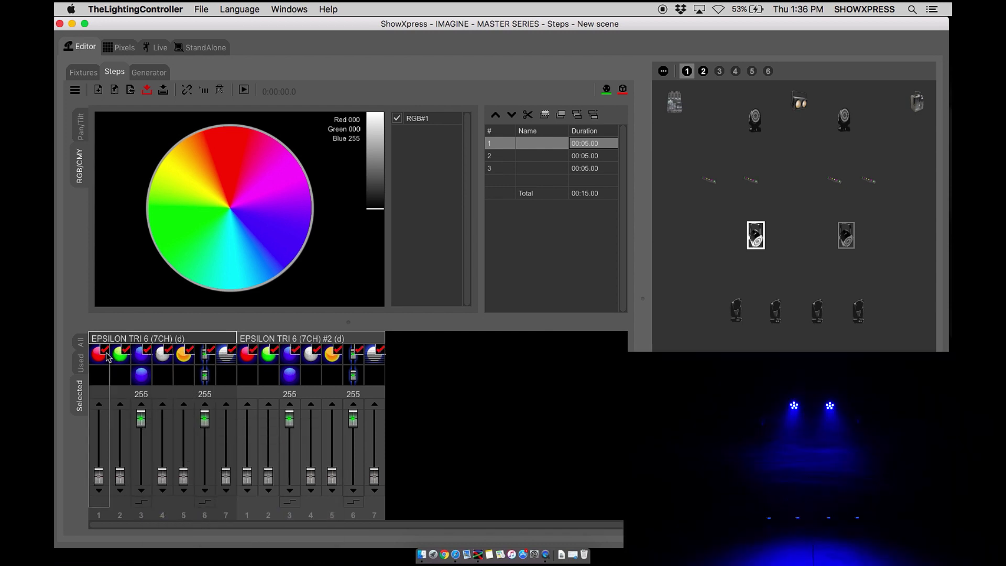
pyautogui.moveTo(98, 475); pyautogui.dragTo(121, 472)
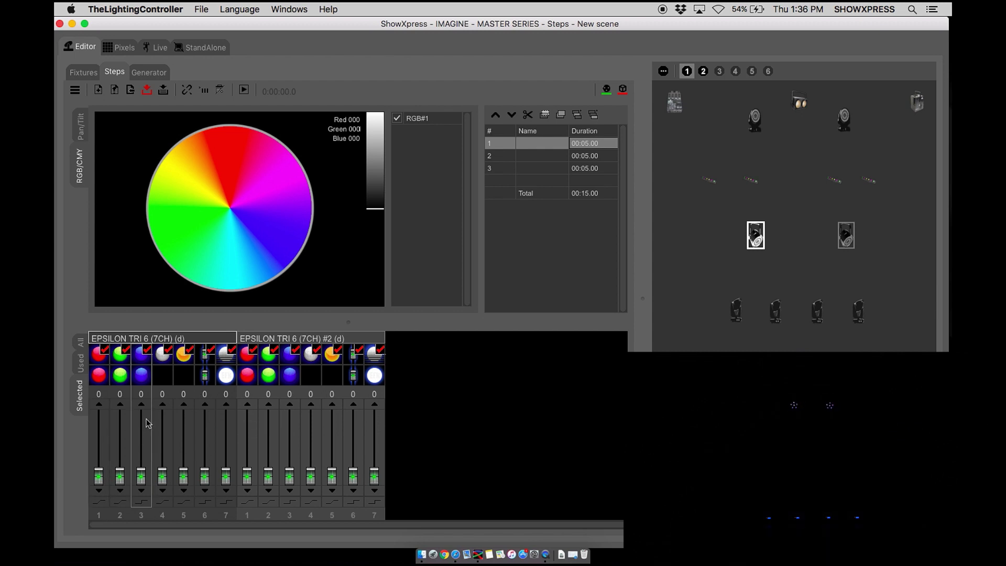
pyautogui.click(114, 361)
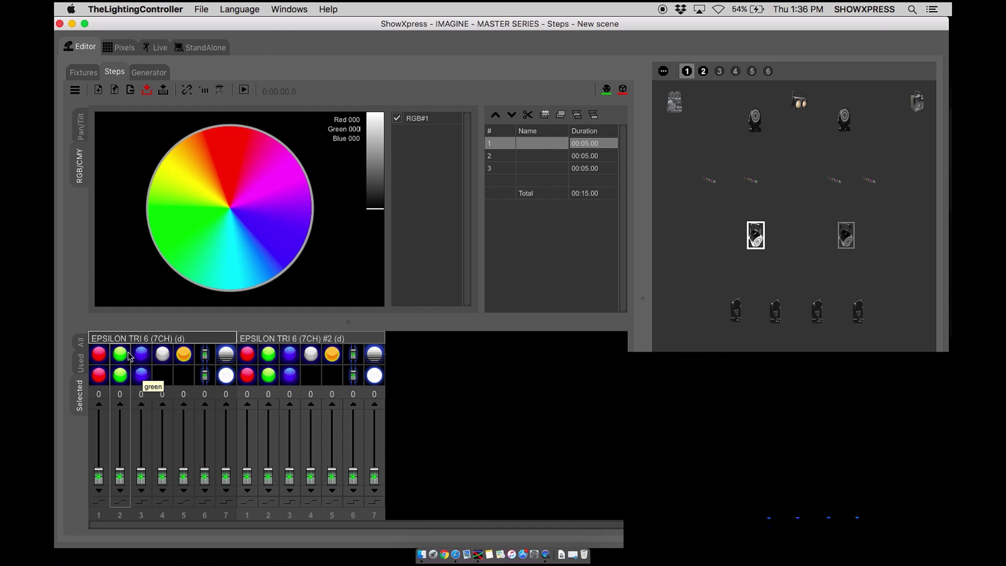
# Start a new empty scene and select the four FocusSpotThreeZ fixtures
pyautogui.click(98, 89)
pyautogui.click(523, 199)
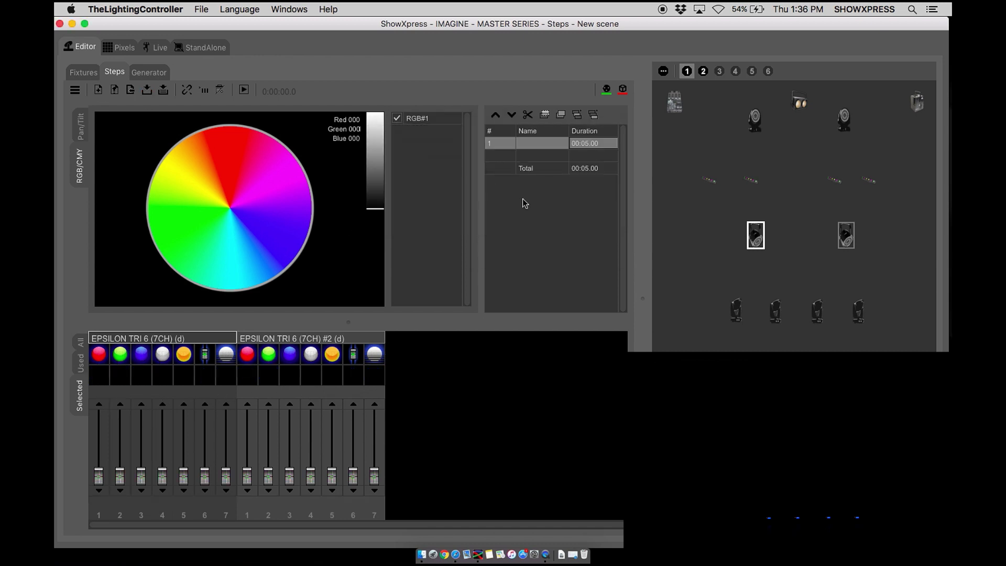
pyautogui.rightClick(202, 371)
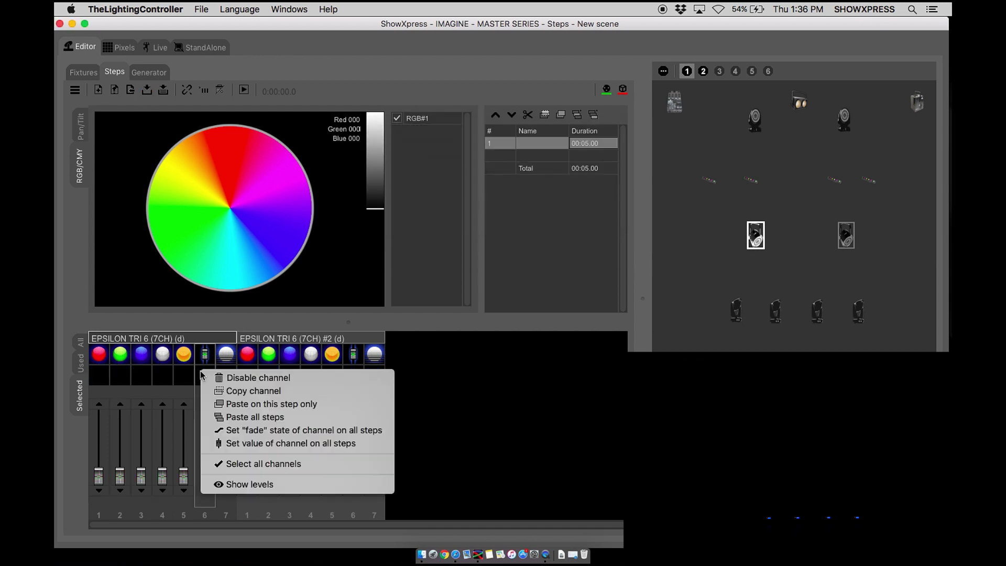
pyautogui.click(135, 396)
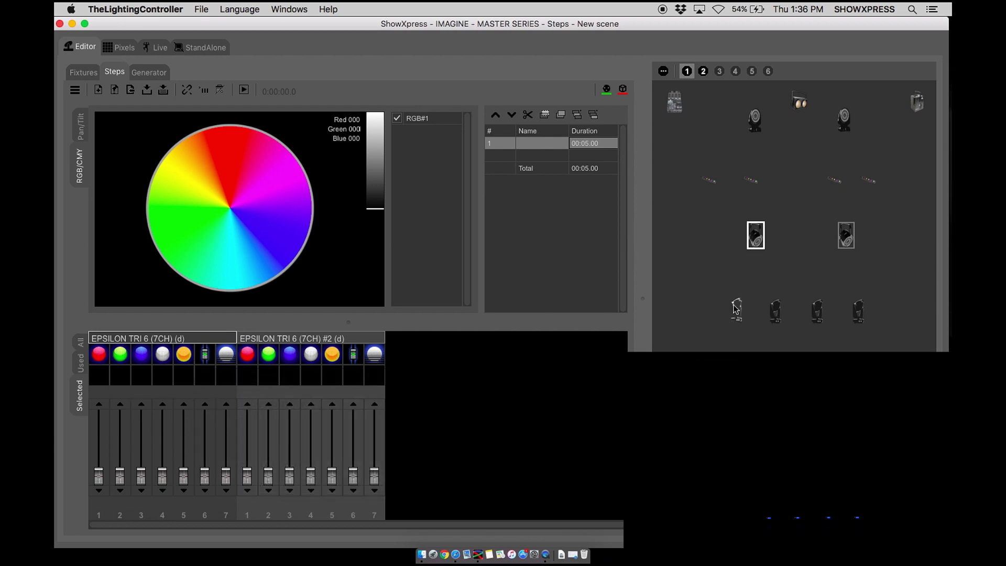
pyautogui.moveTo(706, 292); pyautogui.dragTo(900, 335)
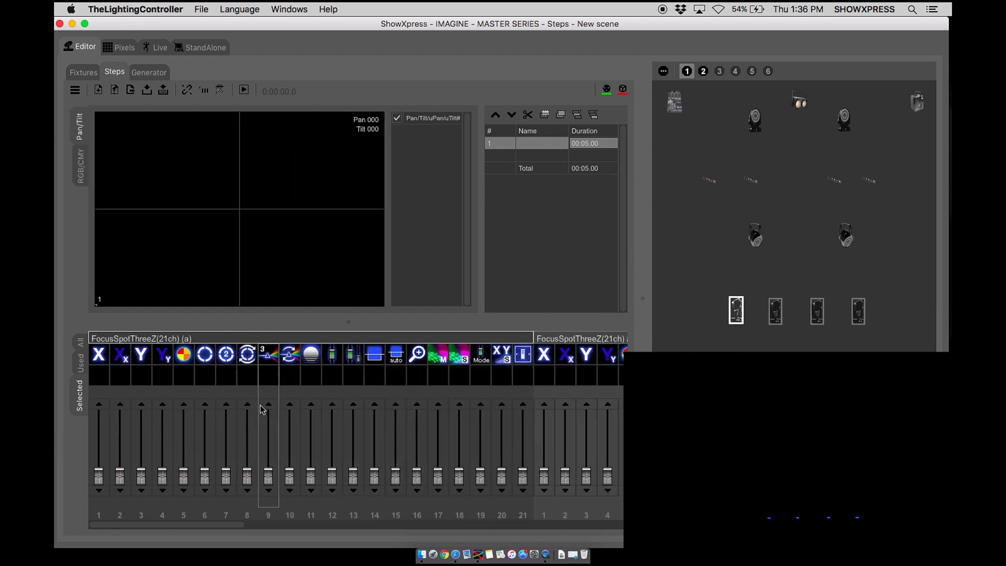
# Examine the general channel options and the colour preset list of the first FocusSpotThreeZ's colour wheel, channel 5
pyautogui.rightClick(187, 379)
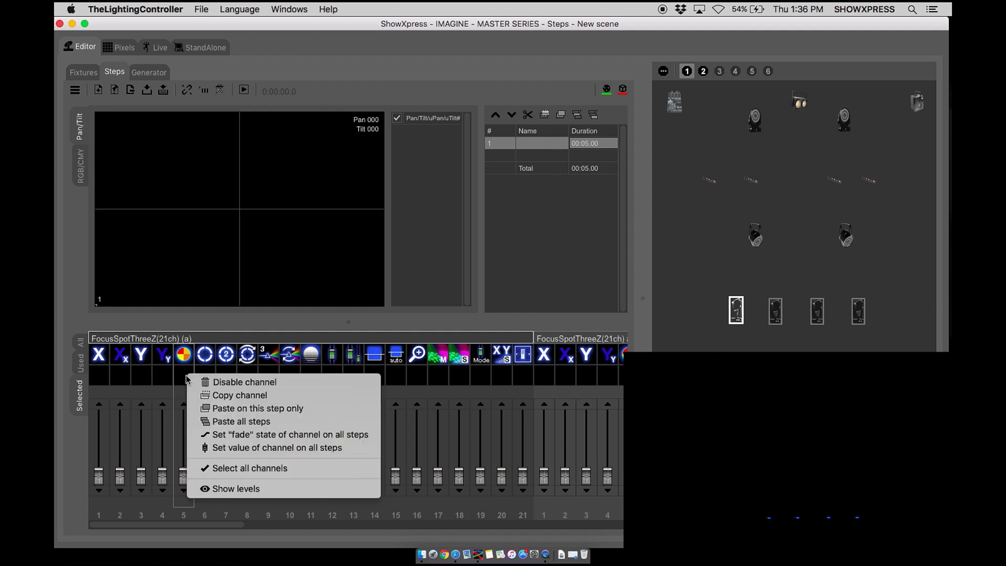
pyautogui.click(186, 378)
pyautogui.click(186, 379)
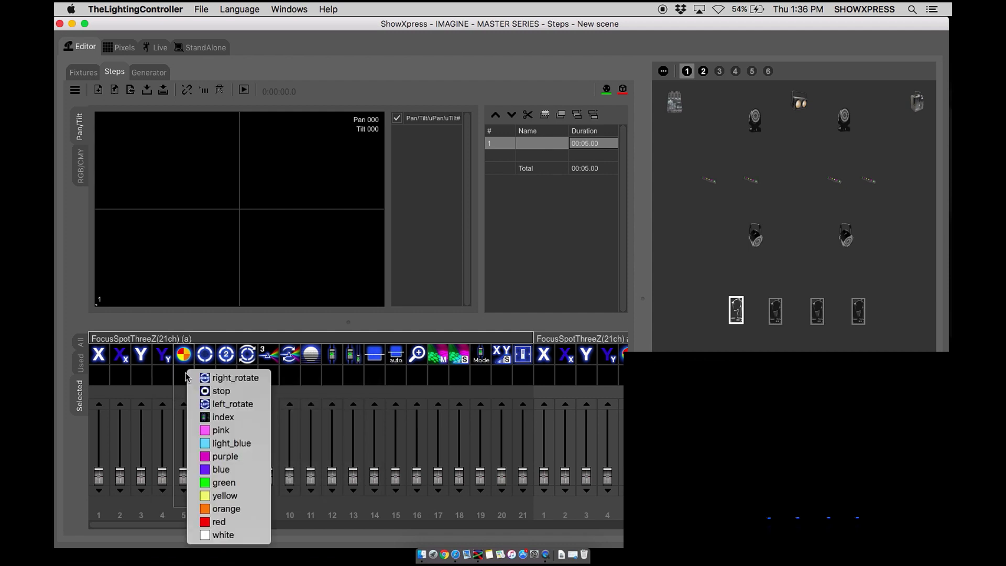
pyautogui.click(186, 379)
pyautogui.rightClick(186, 379)
pyautogui.click(209, 449)
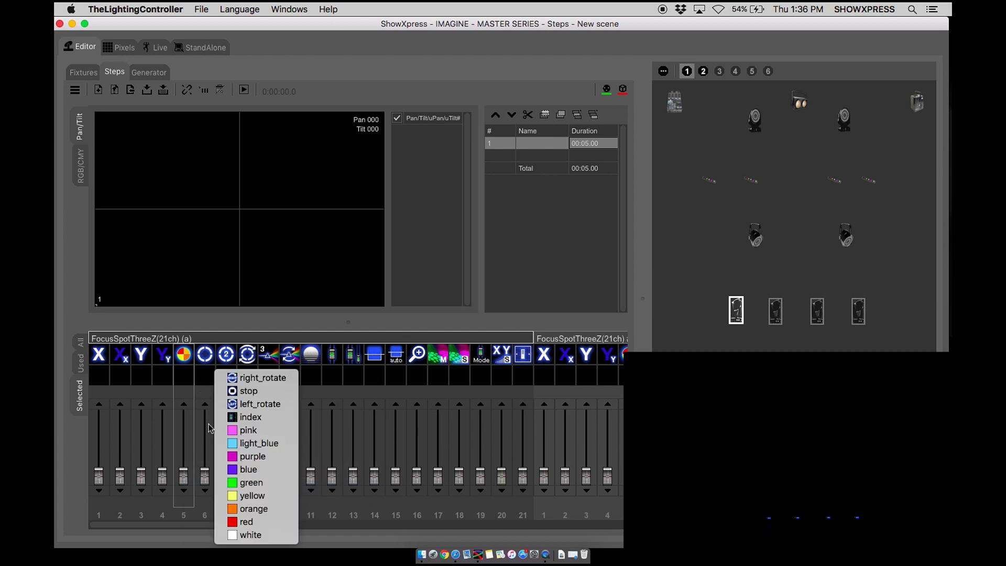
pyautogui.click(273, 496)
pyautogui.click(190, 382)
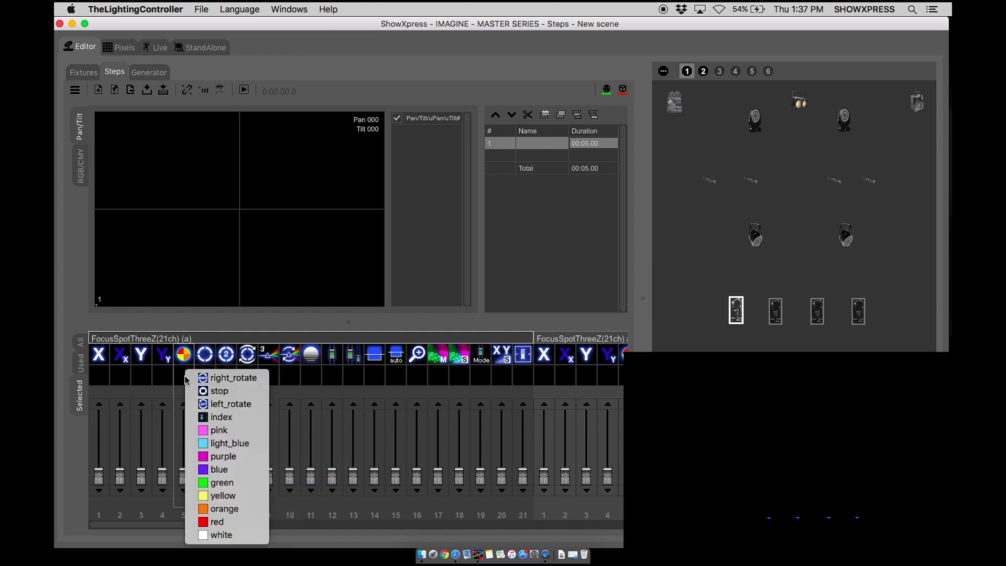
pyautogui.click(186, 379)
pyautogui.click(187, 380)
pyautogui.click(179, 378)
pyautogui.click(179, 379)
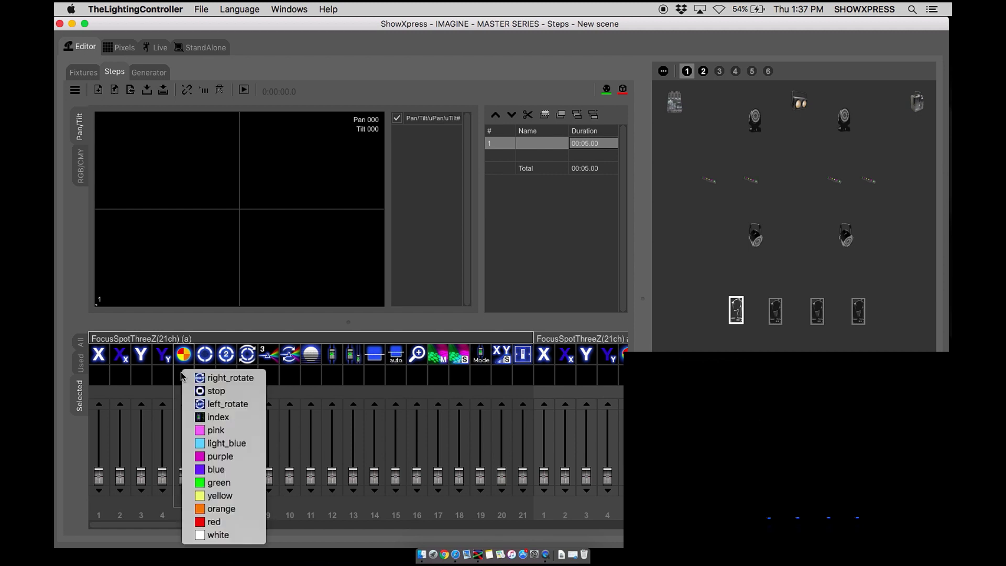
pyautogui.click(179, 382)
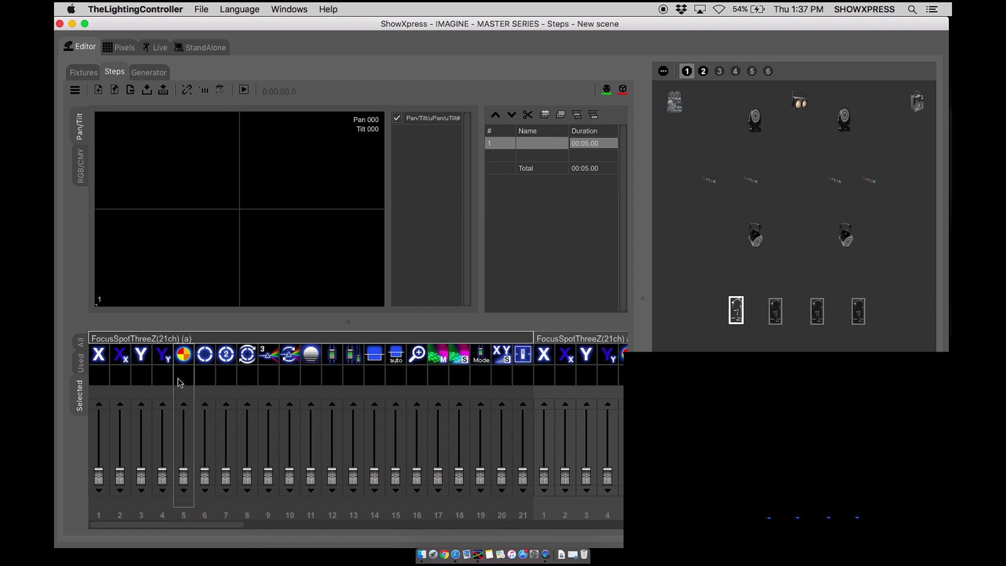
# Examine the shutter presets on channel 11 and the presets available on channel 9
pyautogui.click(312, 377)
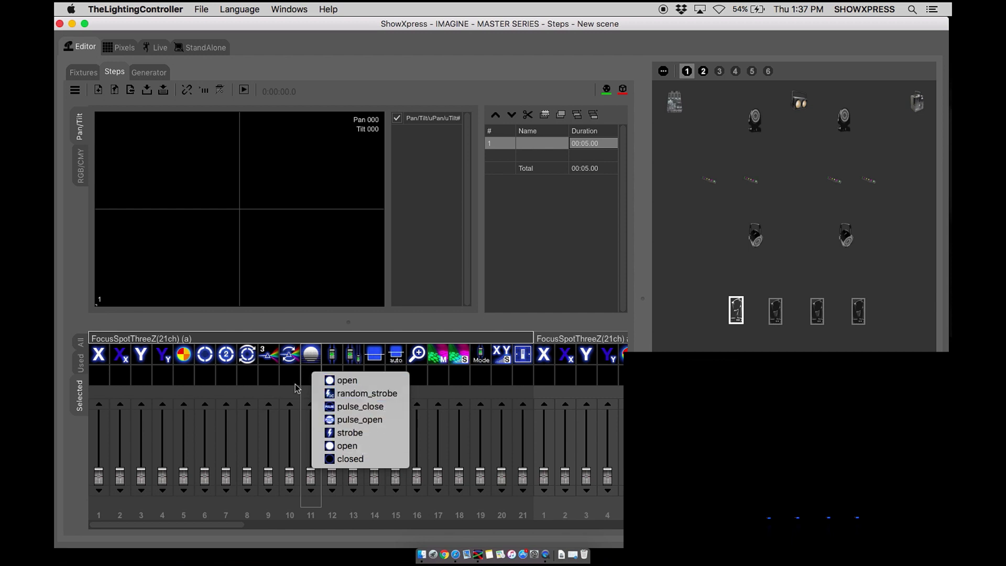
pyautogui.click(272, 383)
pyautogui.click(272, 382)
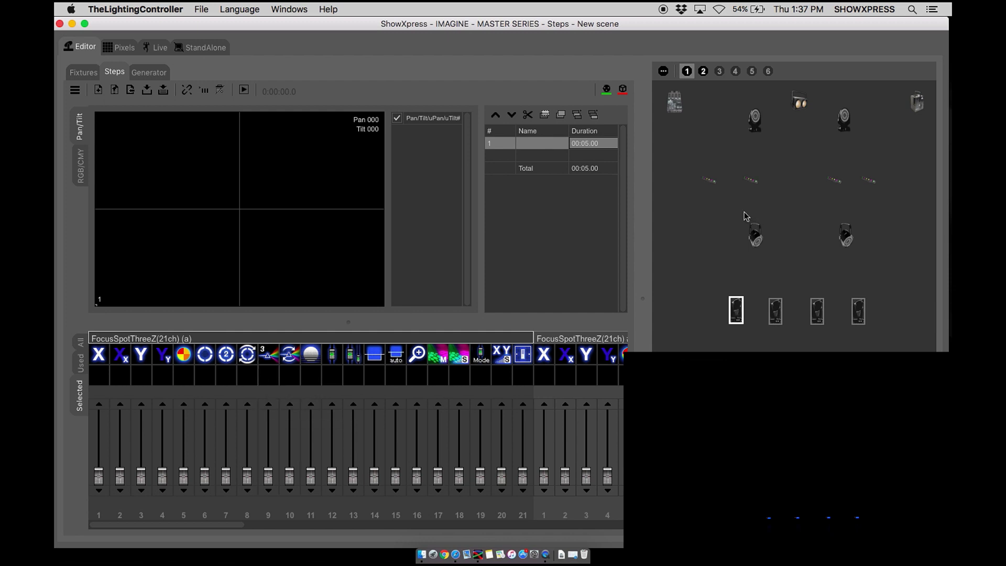
# Select both EPSILON TRI 6 fixtures and apply the blue preset to channel 3 and the dimmer preset to channel 6
pyautogui.moveTo(796, 244); pyautogui.dragTo(890, 265)
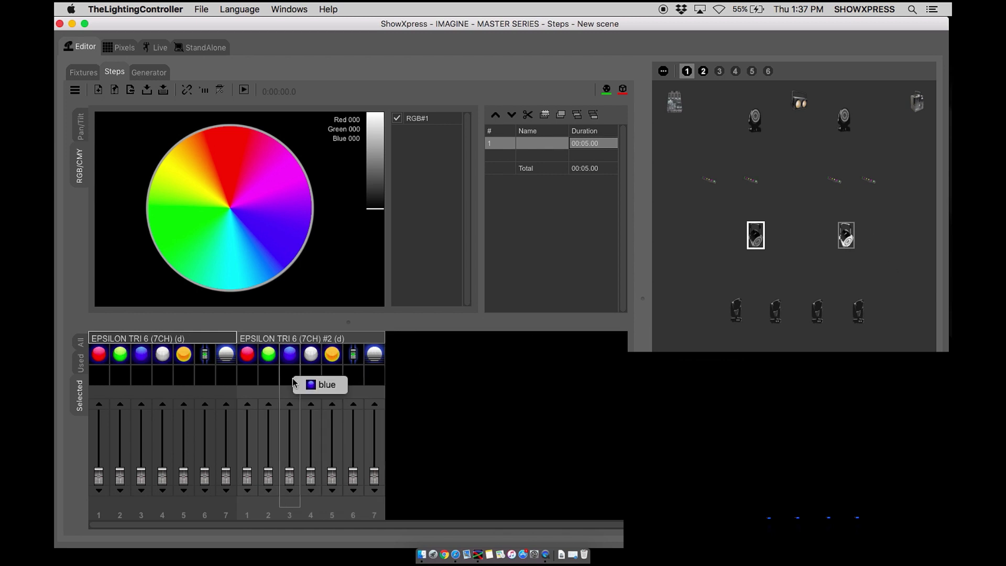
pyautogui.click(321, 386)
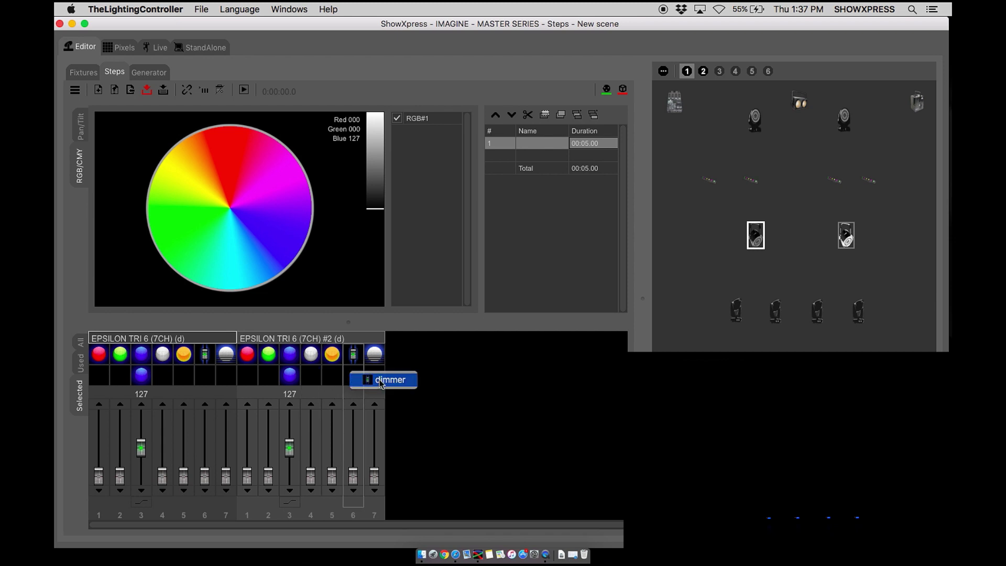
pyautogui.click(353, 376)
pyautogui.click(375, 379)
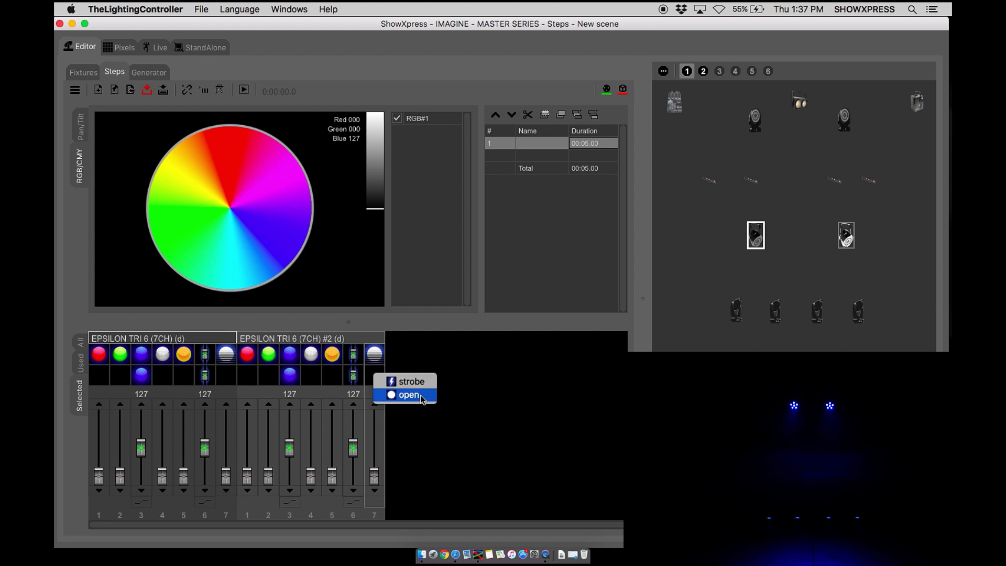
pyautogui.click(460, 378)
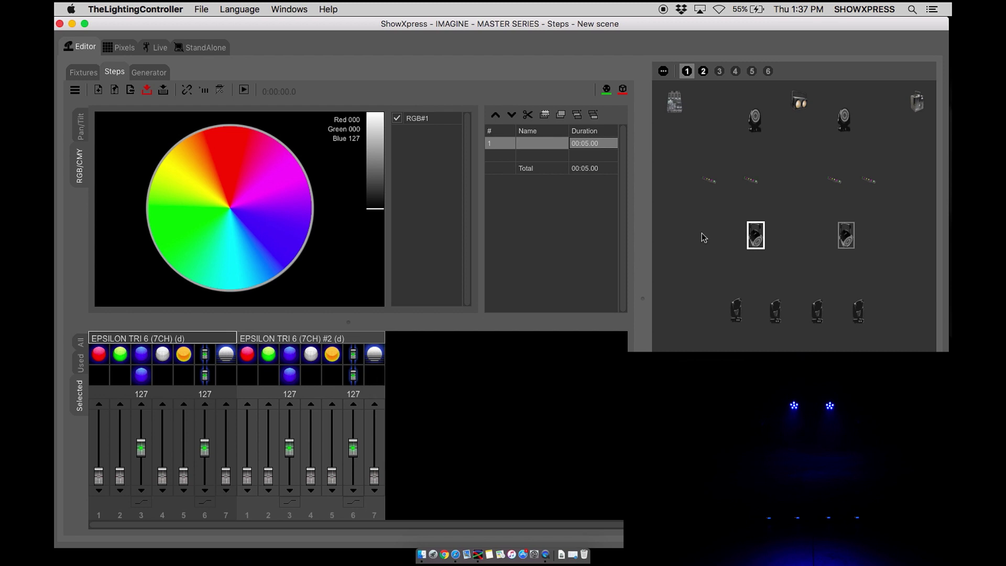
# Select the first ViziHexWash7 fixture and examine the macro presets on channel 16 and the dimmer mode presets on channel 19
pyautogui.click(762, 126)
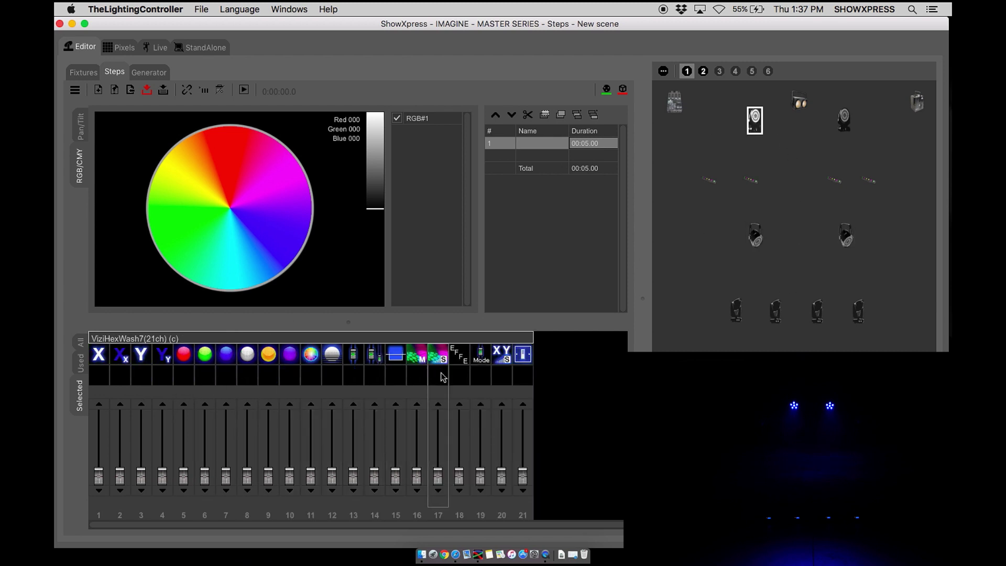
pyautogui.click(418, 377)
pyautogui.click(418, 380)
pyautogui.click(418, 380)
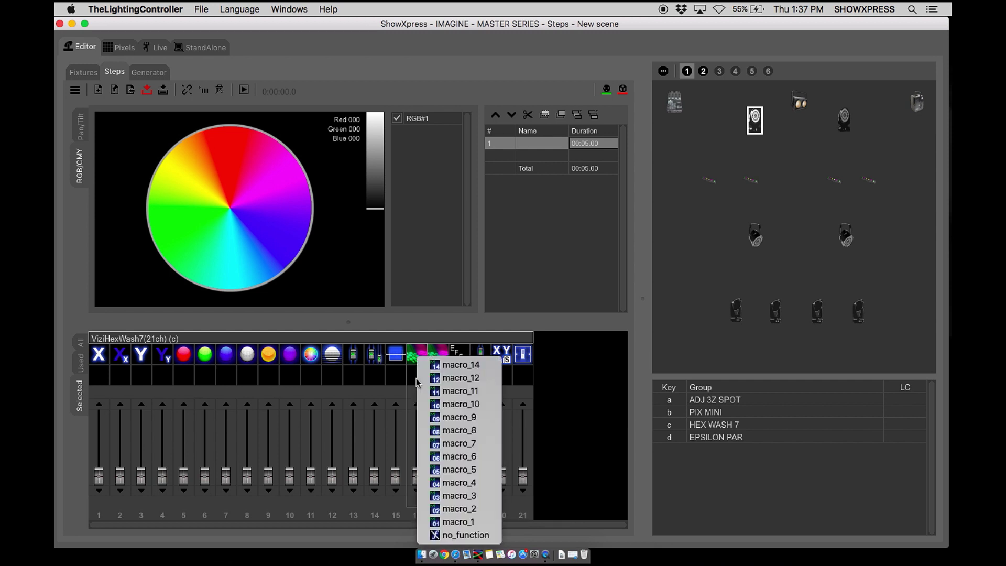
pyautogui.click(438, 377)
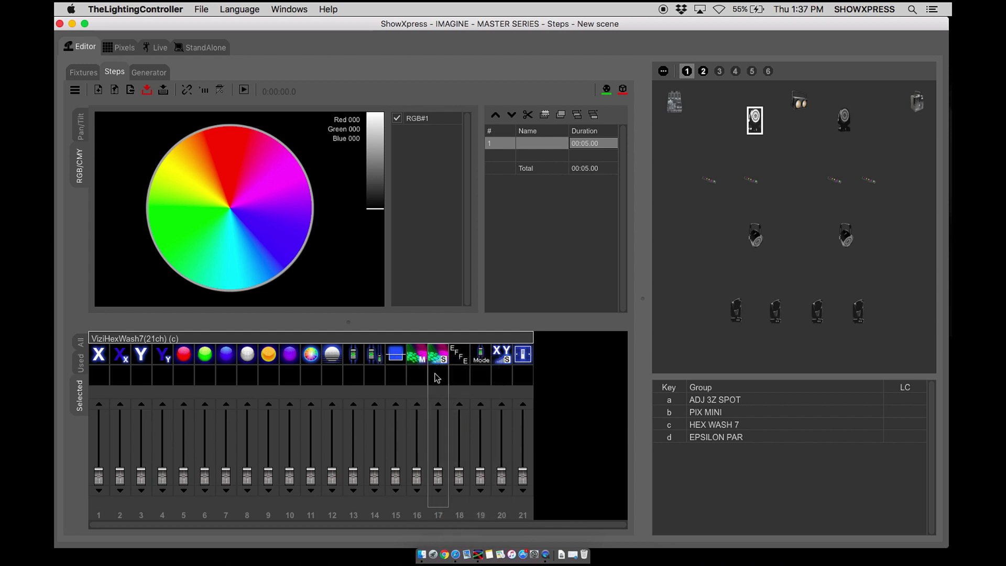
pyautogui.click(482, 381)
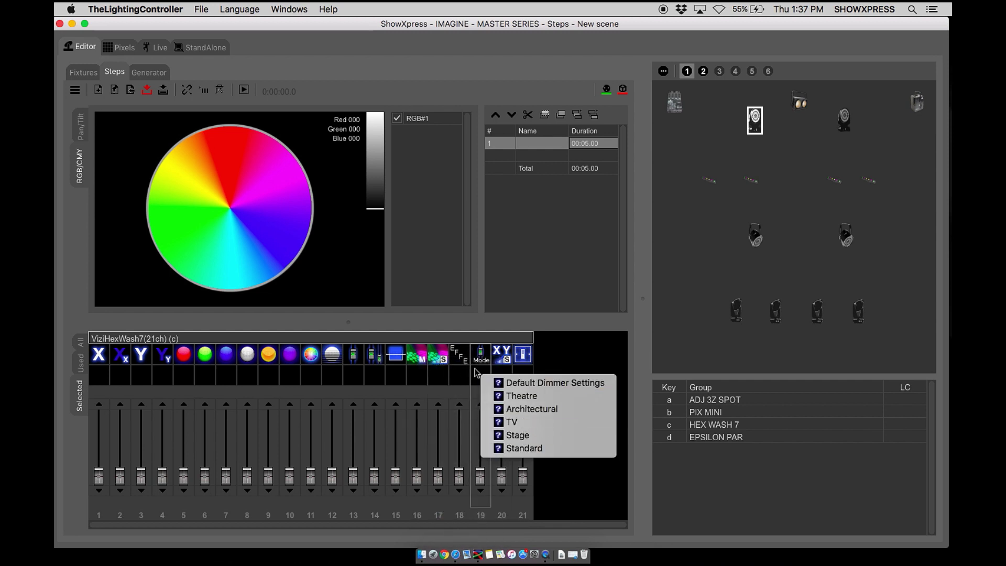
# Select the first FocusSpotThreeZ fixture and examine the prism presets on channel 9 and the general channel options on channel 18
pyautogui.click(734, 308)
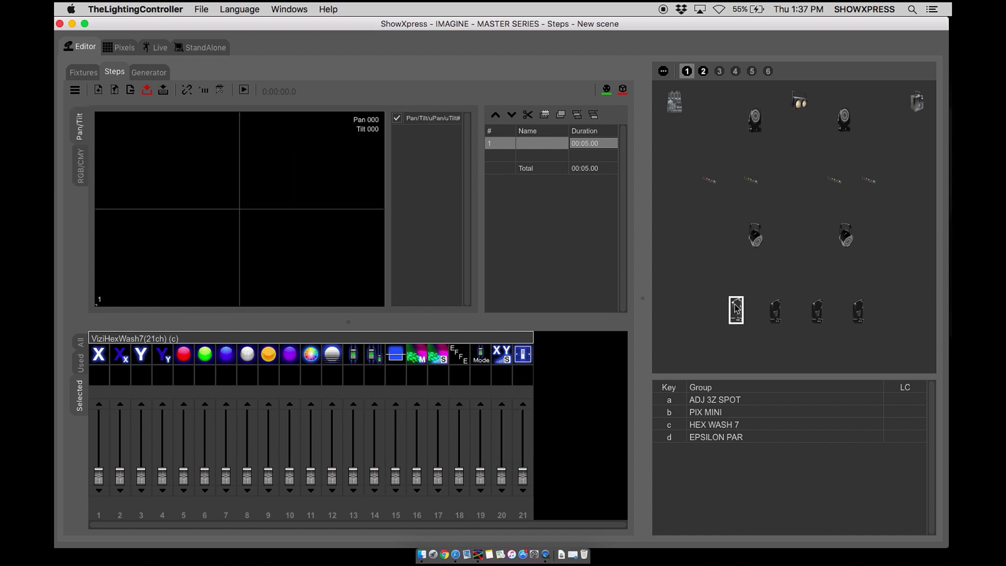
pyautogui.click(265, 382)
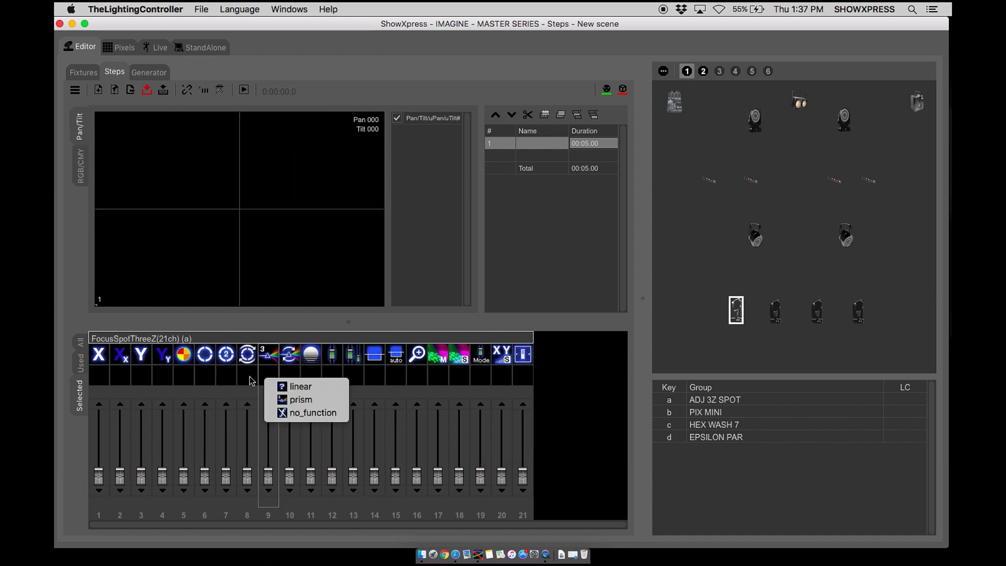
pyautogui.click(248, 376)
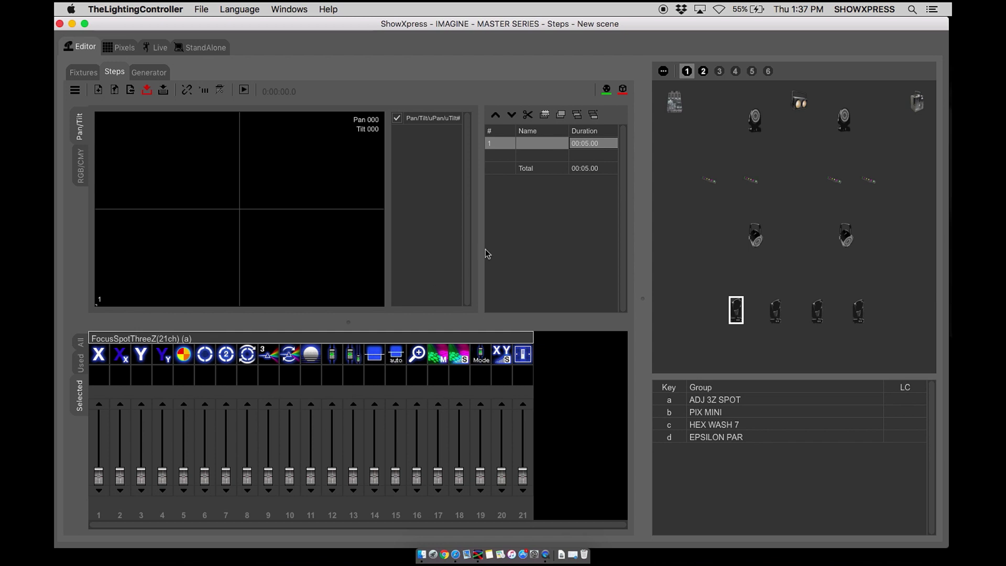
pyautogui.rightClick(457, 371)
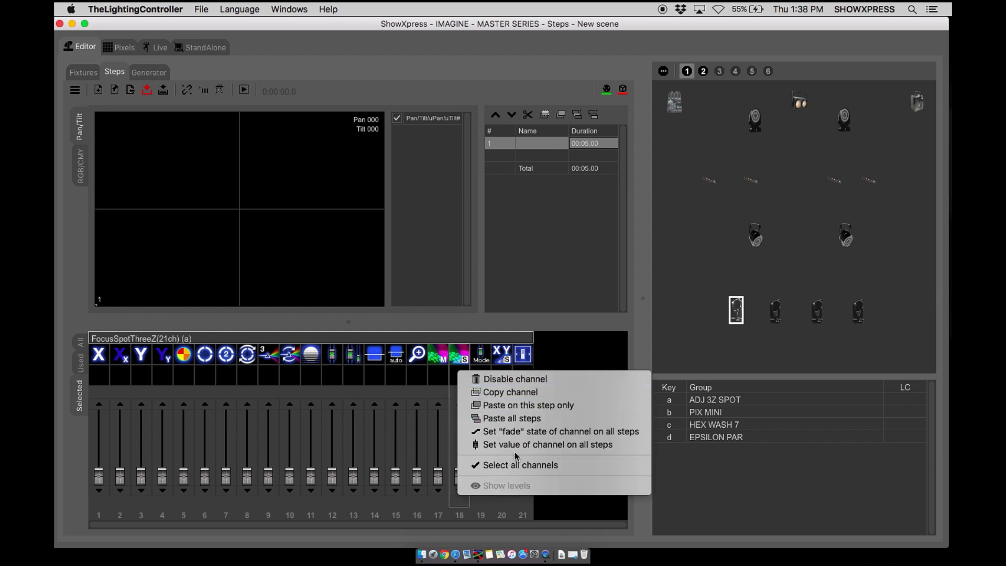